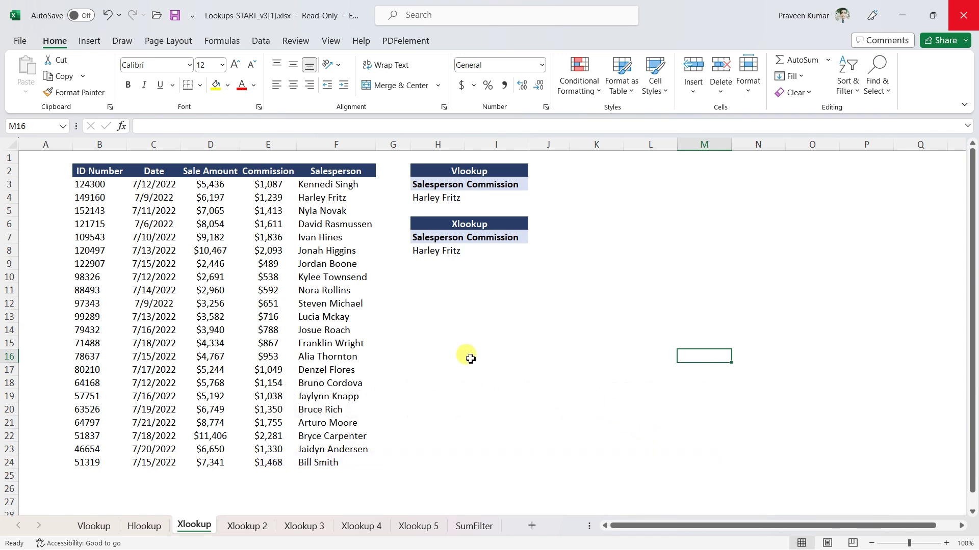
- Go to the Vlookup sheet, where I3's VLOOKUP shows a $1,239 commission
left_click(94, 526)
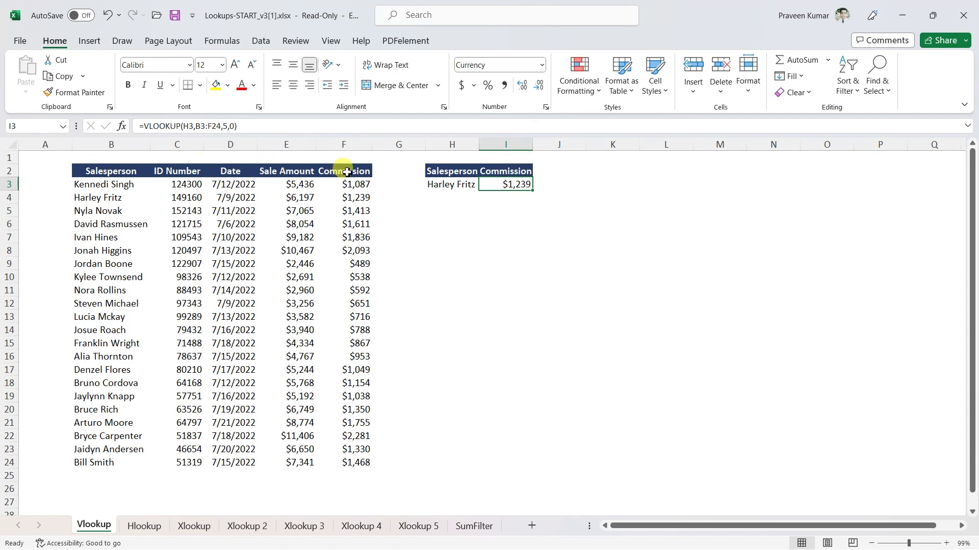
- Review the sales table and delete the existing VLOOKUP commission result in I3
mouse_move(81, 184)
left_mouse_down()
mouse_move(306, 421)
mouse_move(356, 448)
left_mouse_up()
left_click(502, 248)
left_click(508, 187)
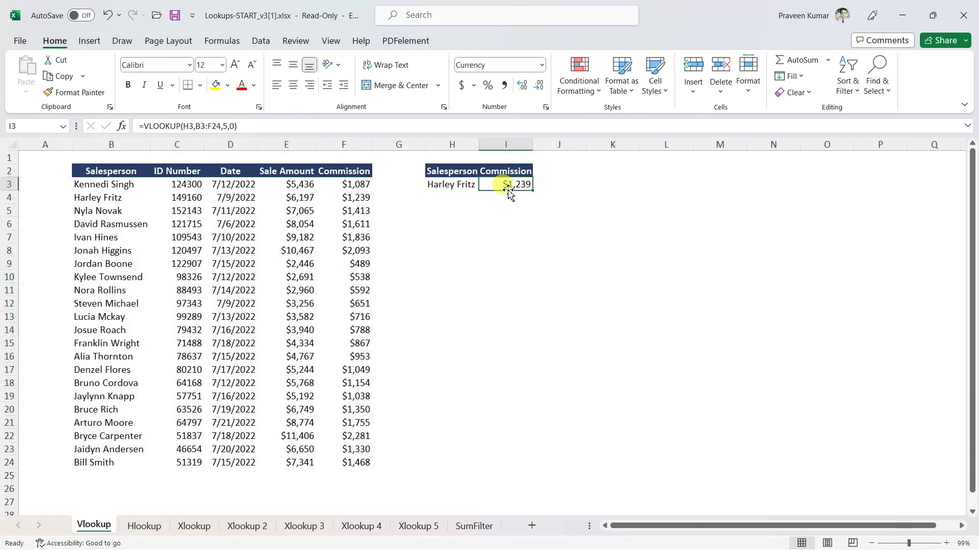
key("Delete")
- Point out the Salesperson and Sale Amount columns, then begin a new formula in I3
left_click(514, 236)
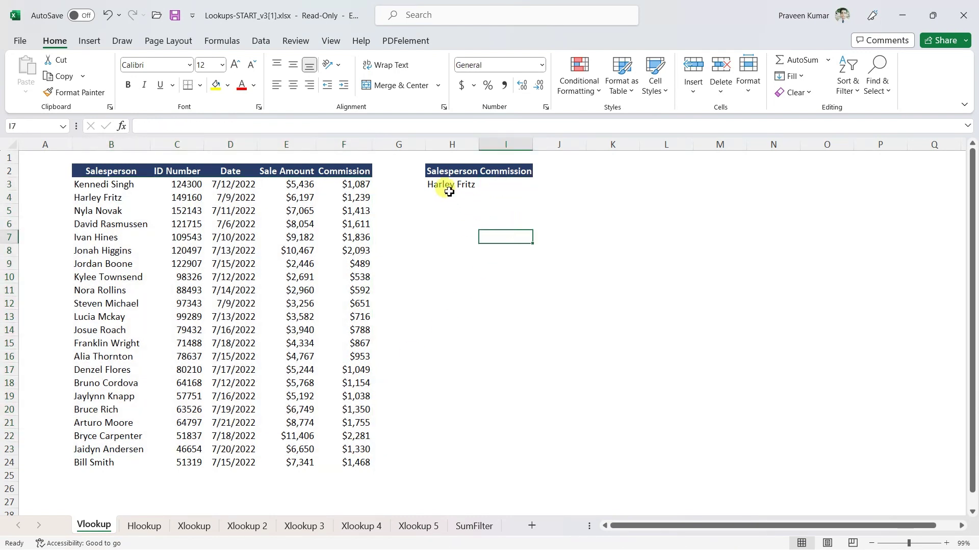
left_click(452, 187)
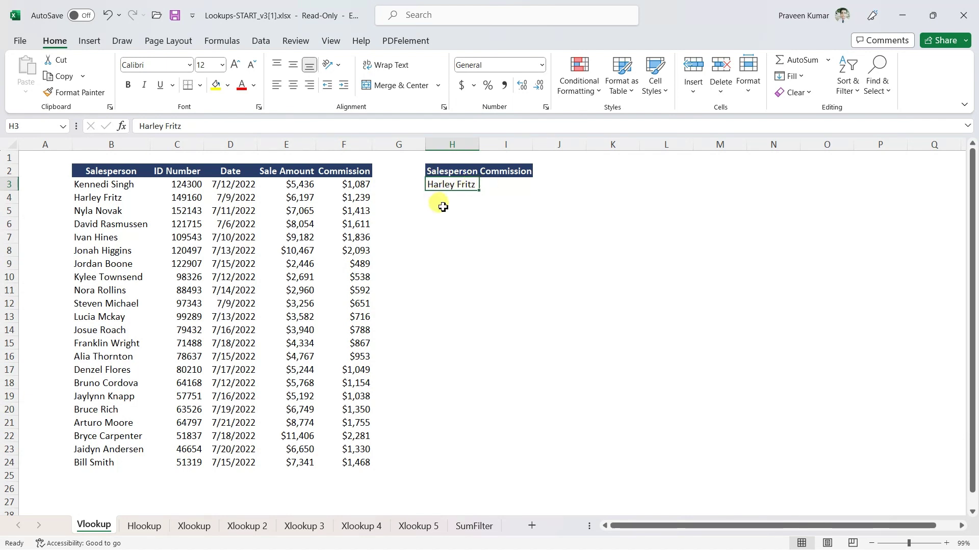
left_click(508, 182)
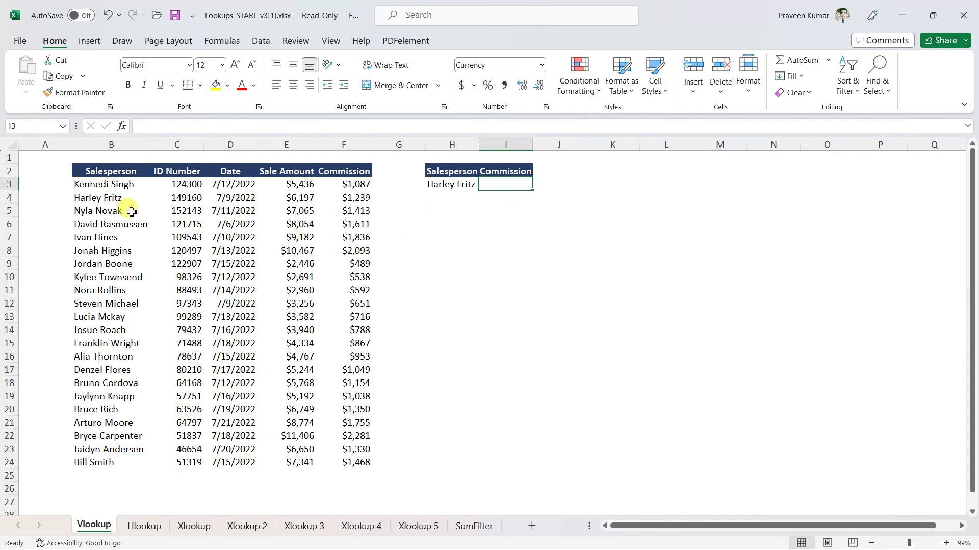
left_click_drag(106, 185, 121, 462)
left_click_drag(303, 180, 303, 461)
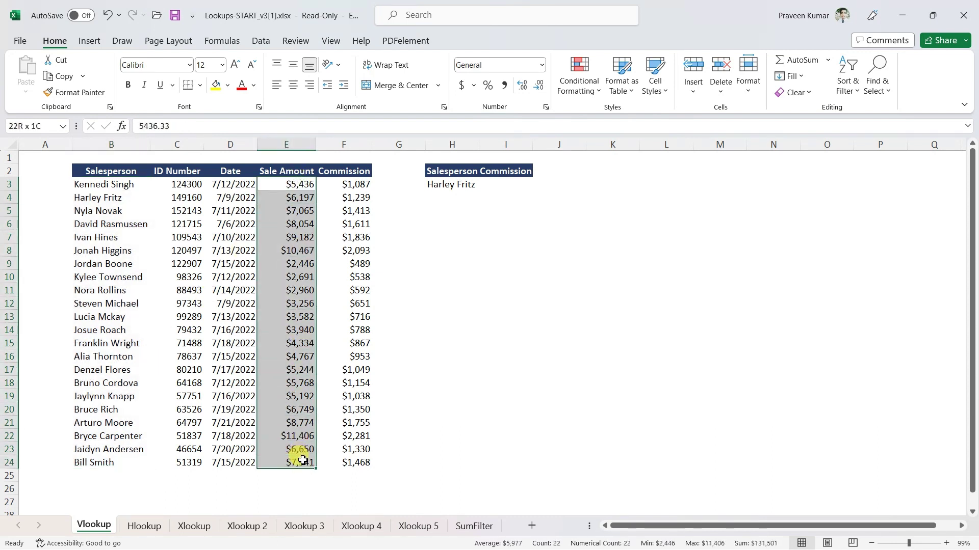
double_click(503, 183)
- Enter =VLOOKUP(H3,B3:F24,5,0) in I3, returning the $1,239 commission
type("=")
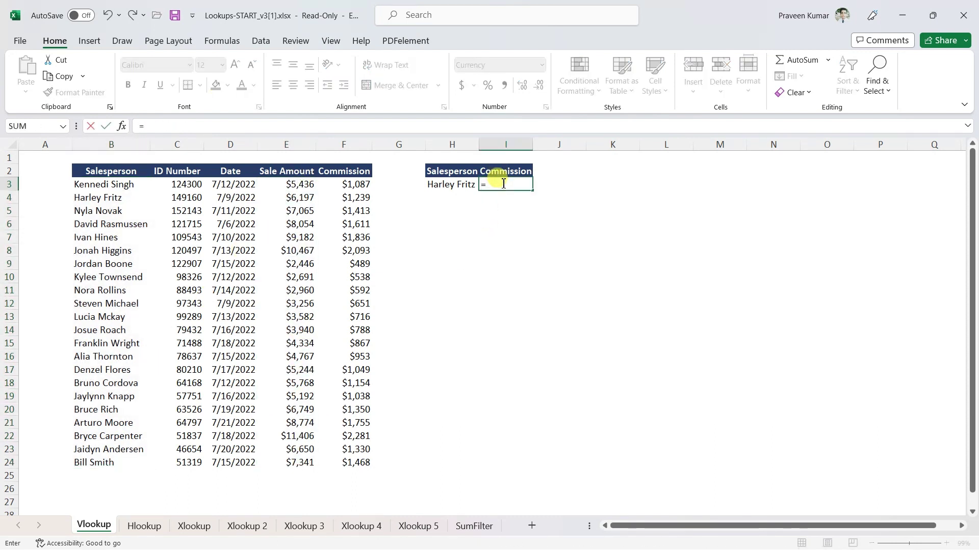
type("VL")
key("Tab")
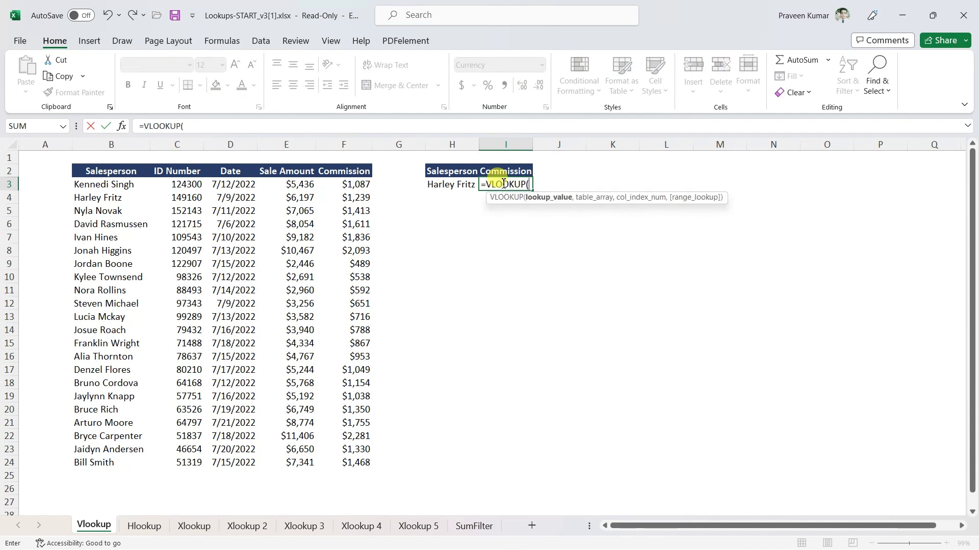
left_click(445, 183)
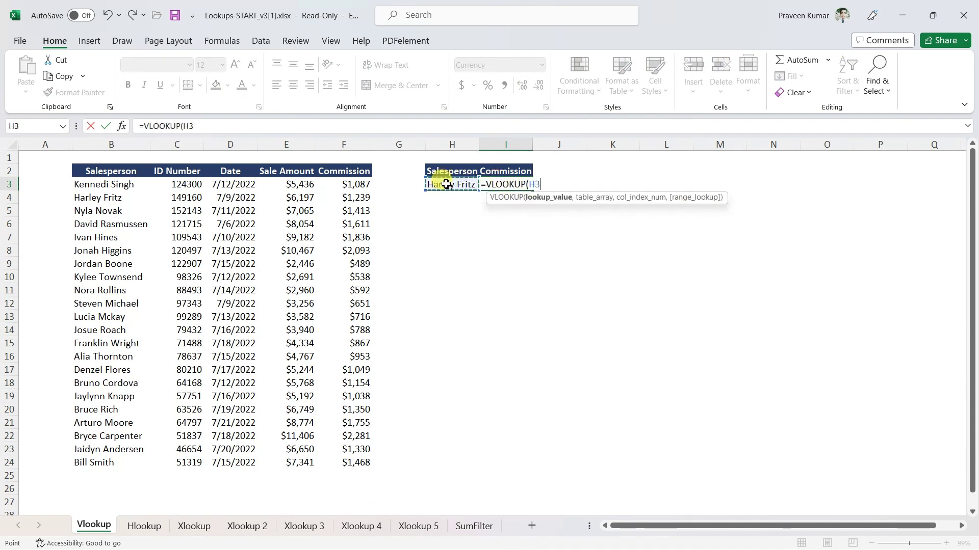
type(",")
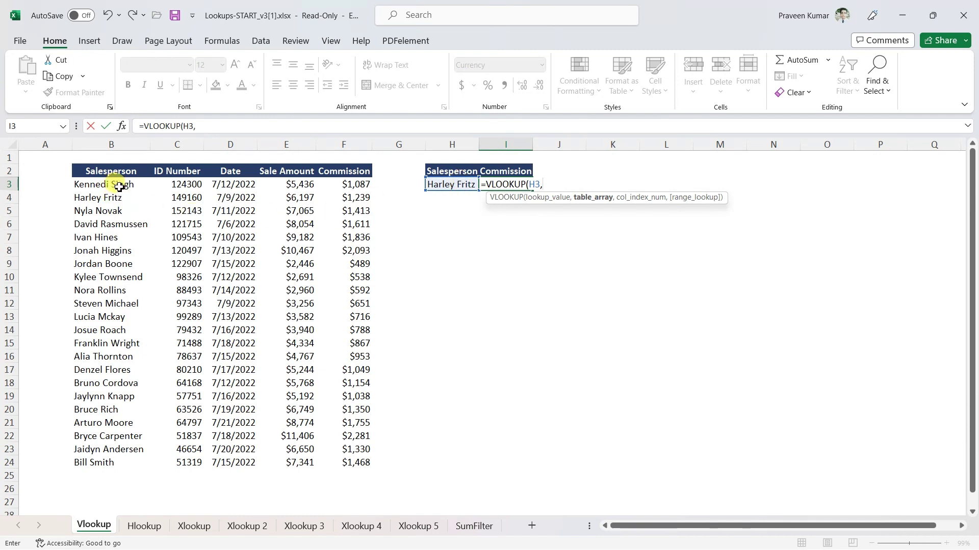
left_click_drag(117, 185, 351, 463)
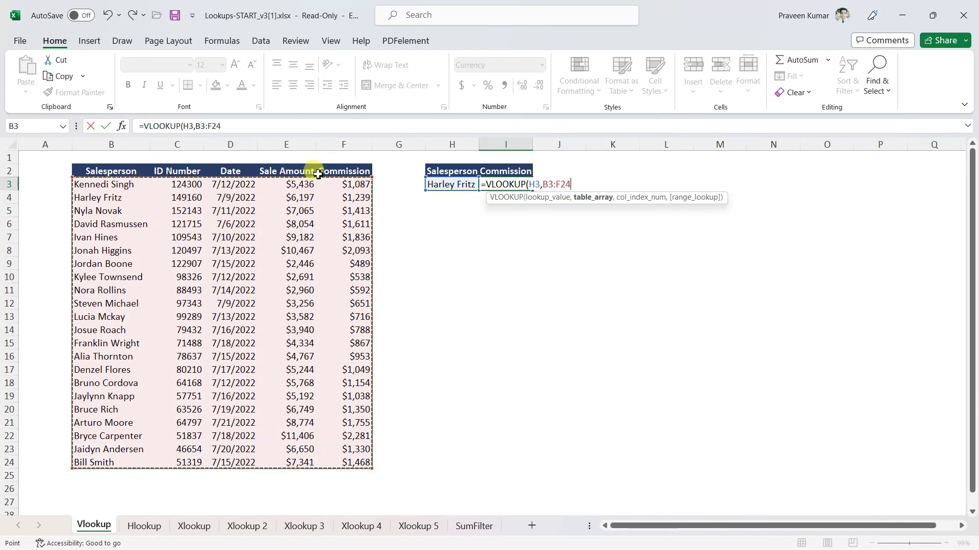
type(",5")
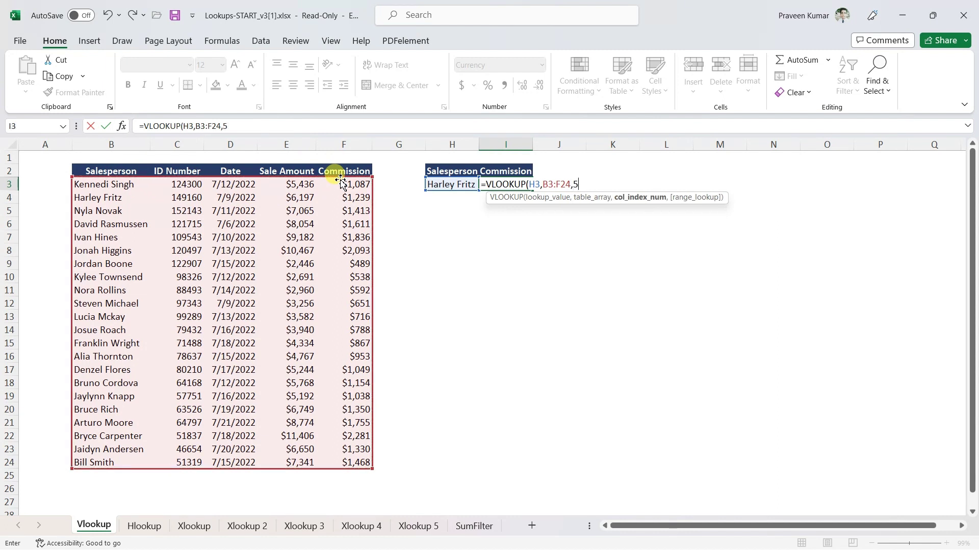
type(",0")
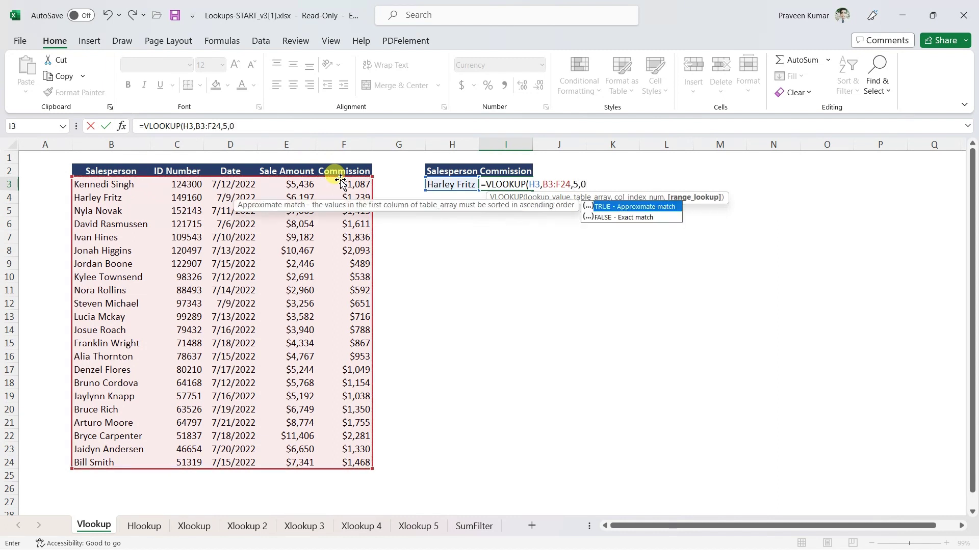
type(")")
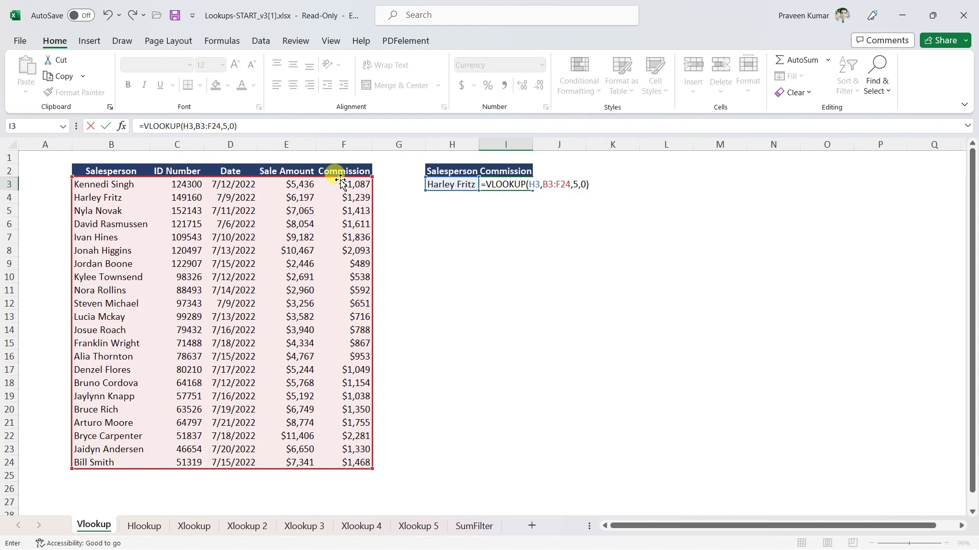
key("Return")
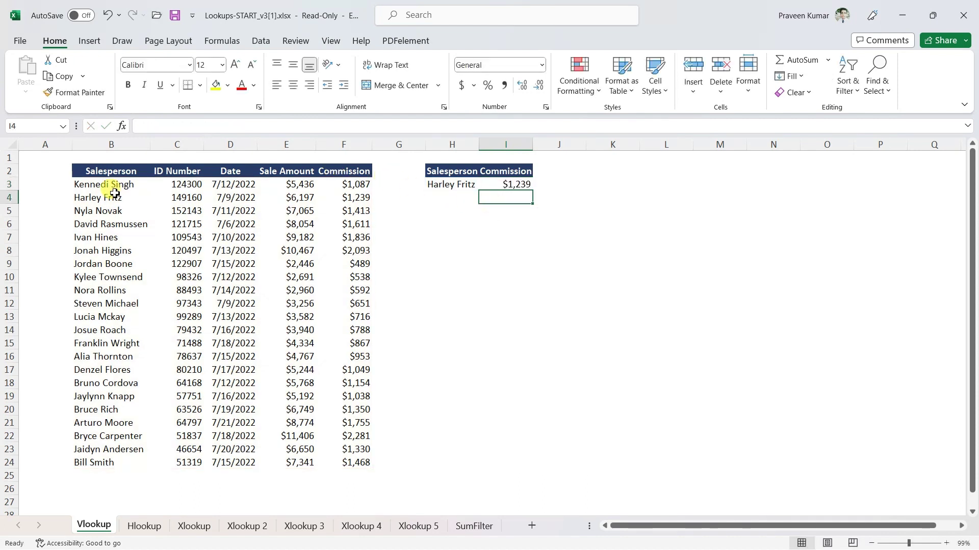
left_click_drag(102, 201, 334, 200)
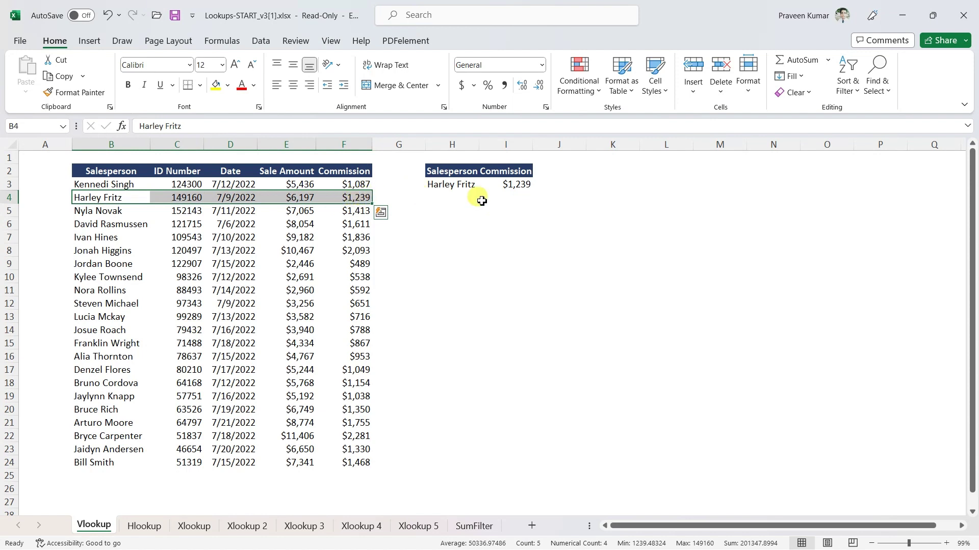
left_click(522, 203)
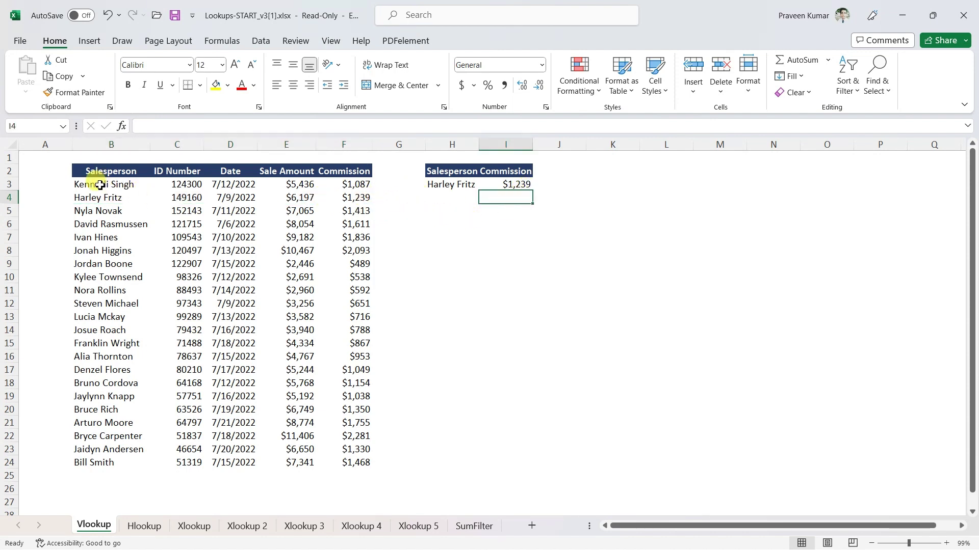
left_click_drag(107, 184, 122, 457)
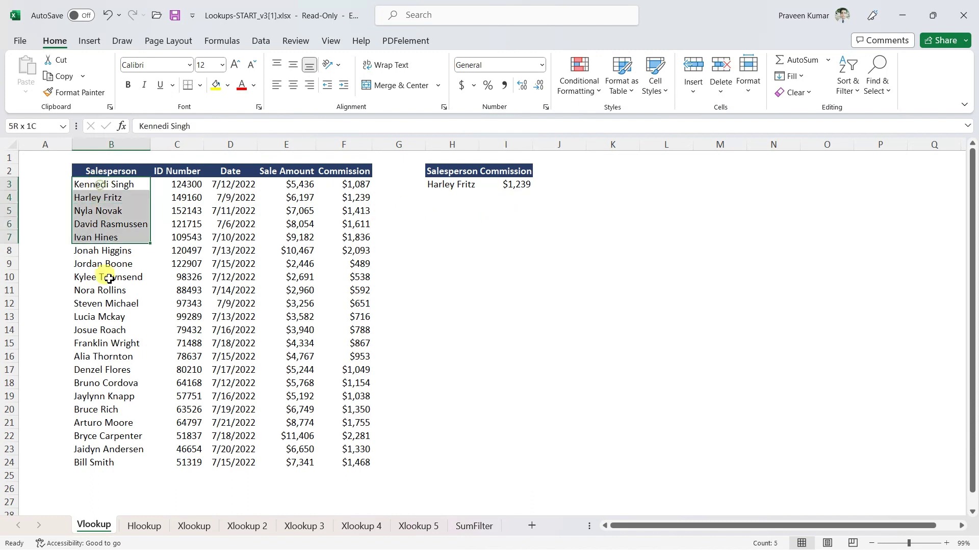
left_click(546, 331)
mouse_move(125, 185)
left_mouse_down()
mouse_move(146, 394)
mouse_move(141, 463)
left_mouse_up()
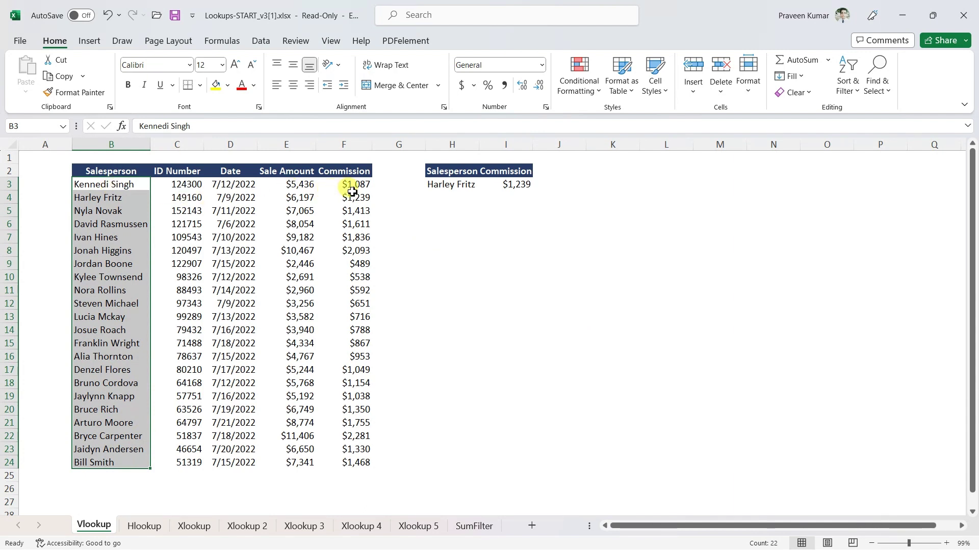
left_click(506, 197)
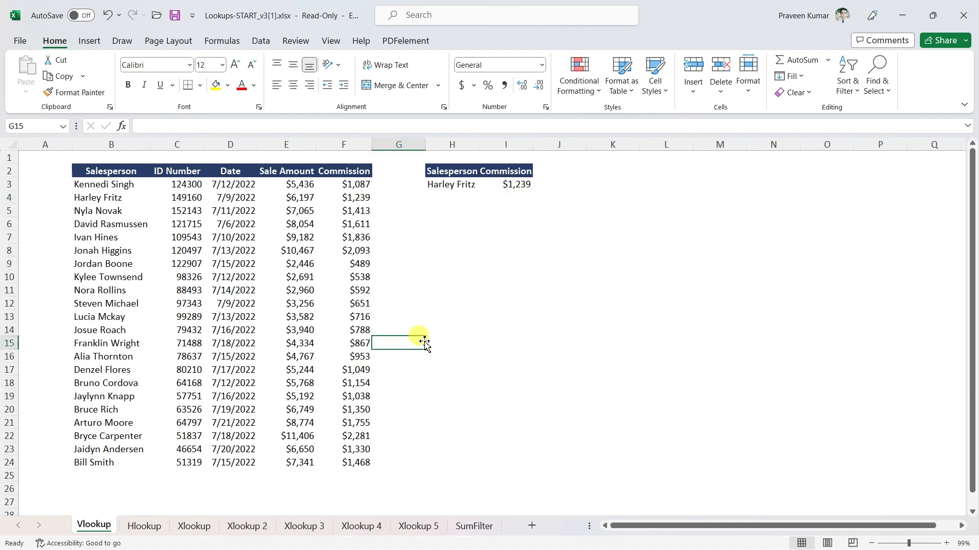
left_click_drag(357, 187, 367, 444)
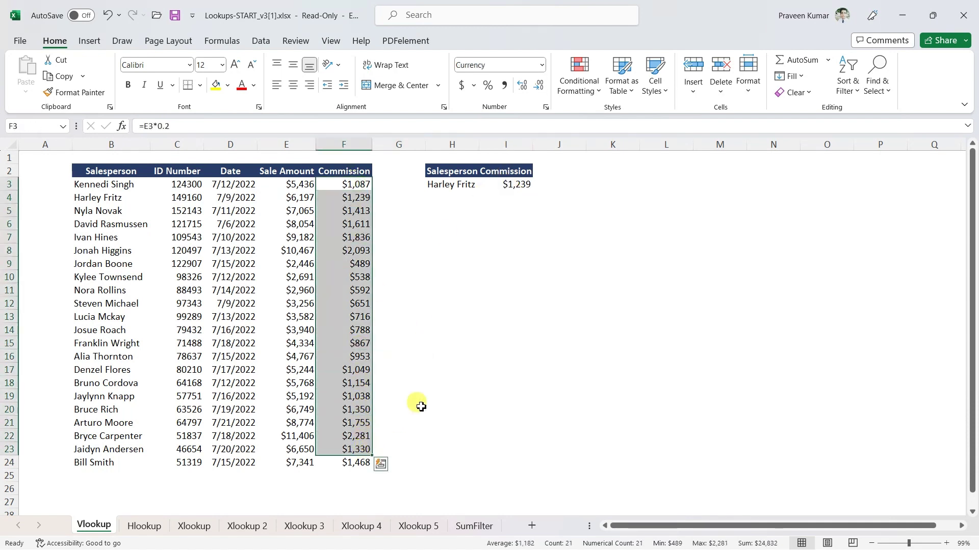
left_click(433, 397)
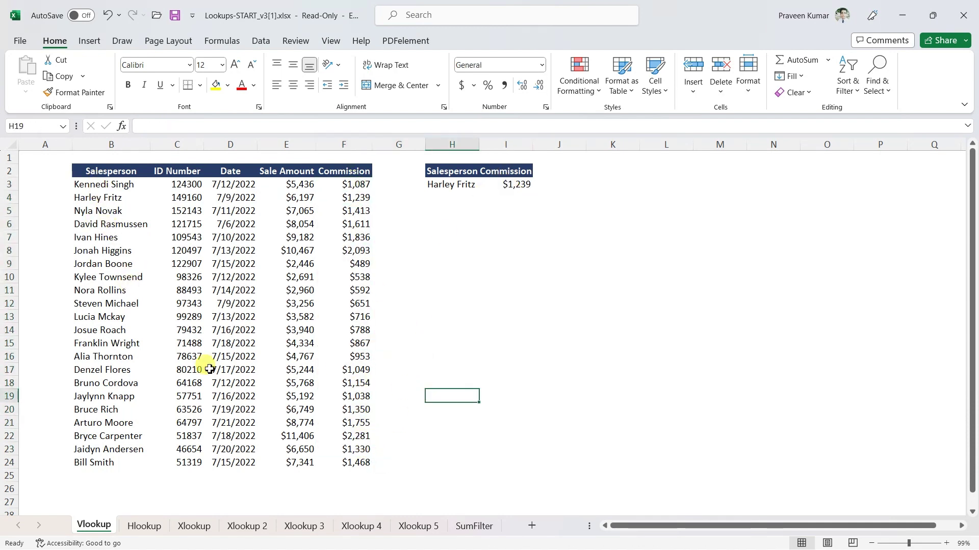
- Review the Xlookup sheet's columns and copy the VLOOKUP formula text from the Vlookup sheet's I3
left_click(194, 526)
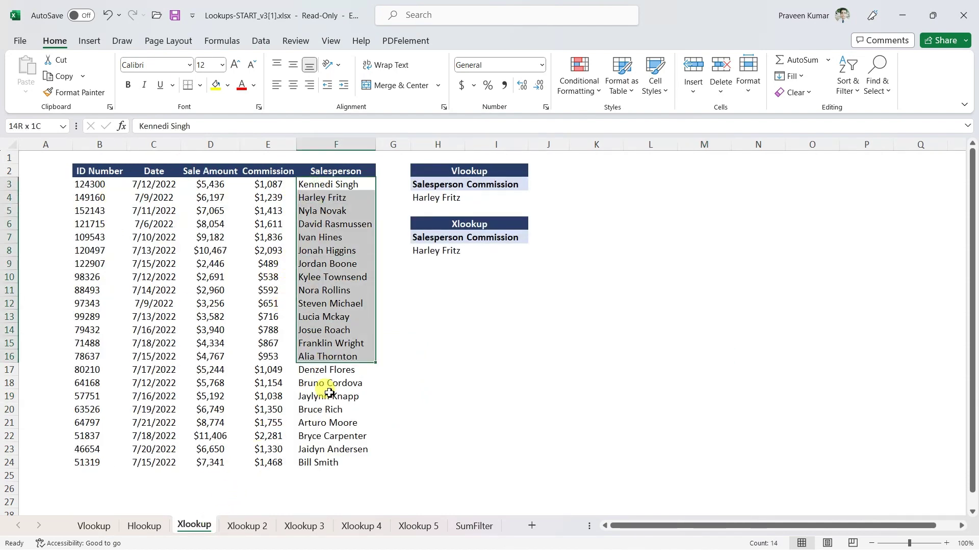
left_click_drag(316, 184, 327, 462)
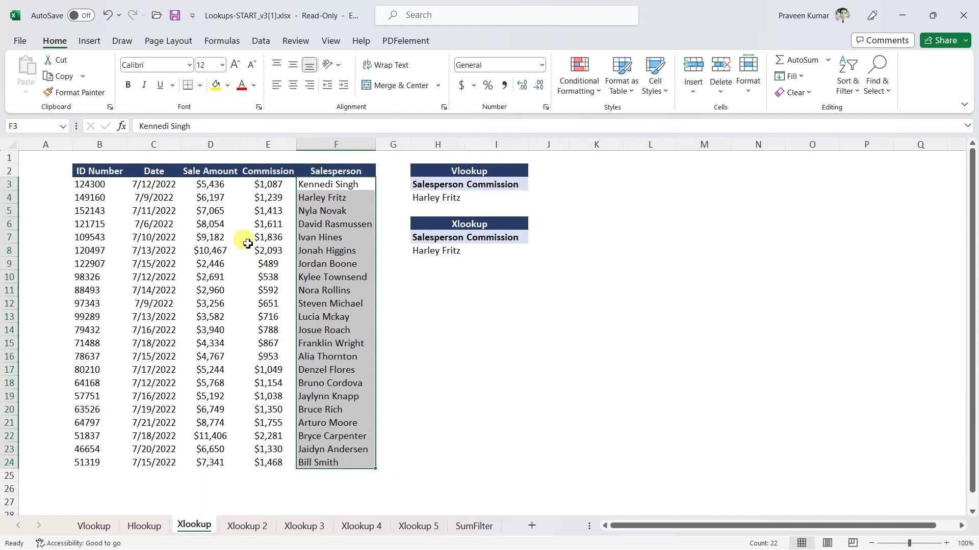
left_click_drag(255, 184, 268, 464)
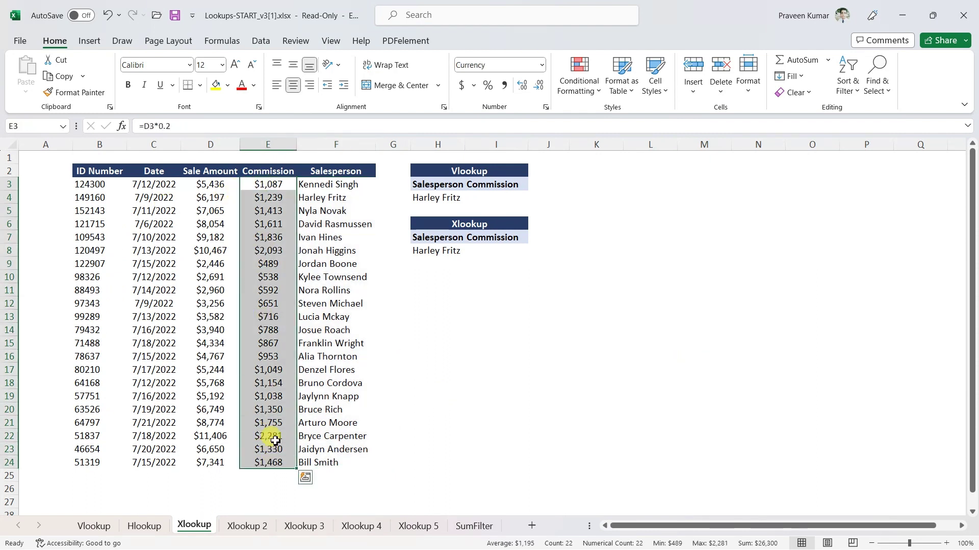
left_click(497, 198)
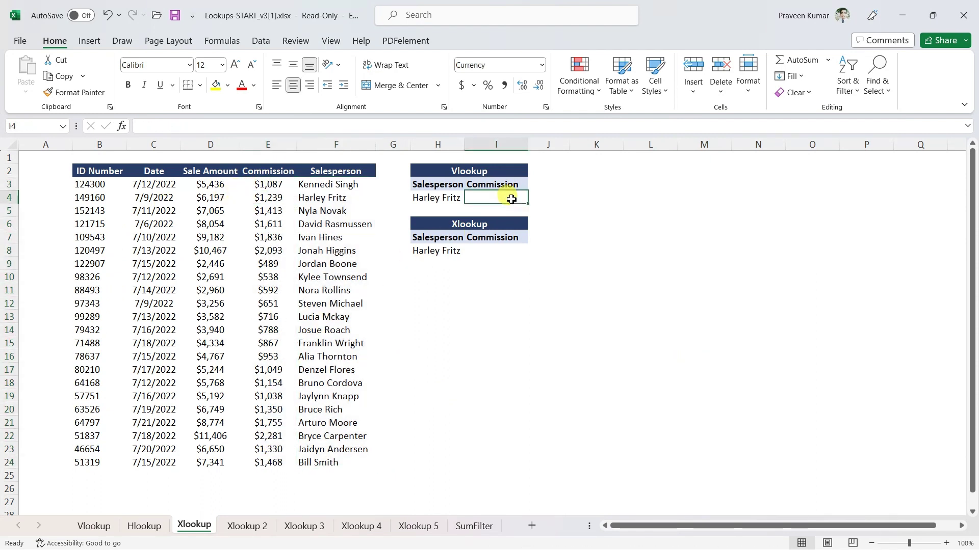
left_click(95, 527)
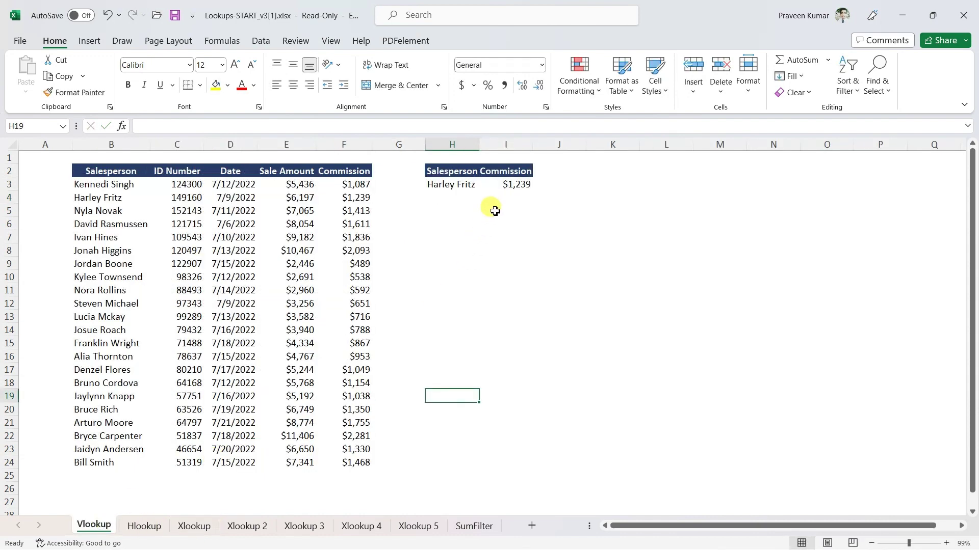
double_click(505, 184)
left_click_drag(238, 126, 136, 128)
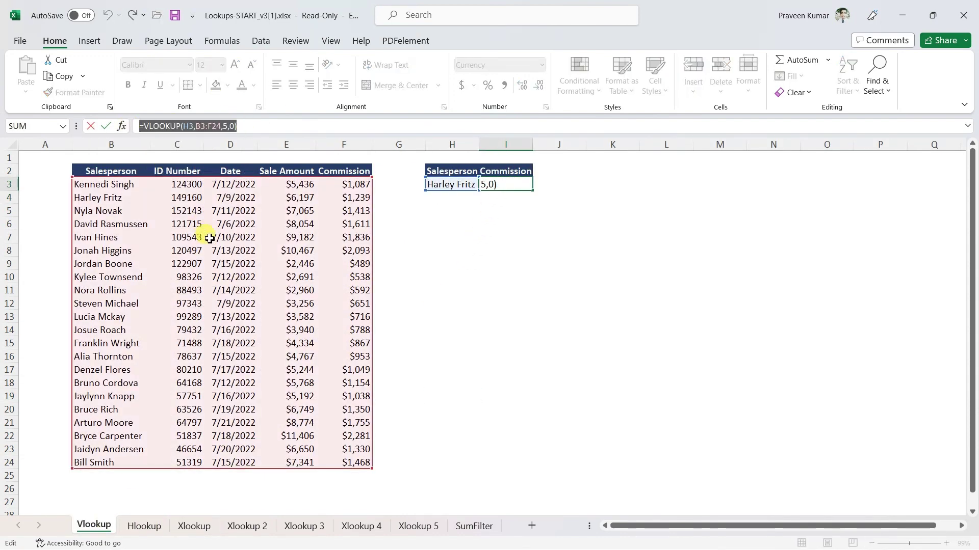
- Paste the VLOOKUP into the Xlookup sheet's I4 with column index -1, which returns #N/A
left_click(196, 527)
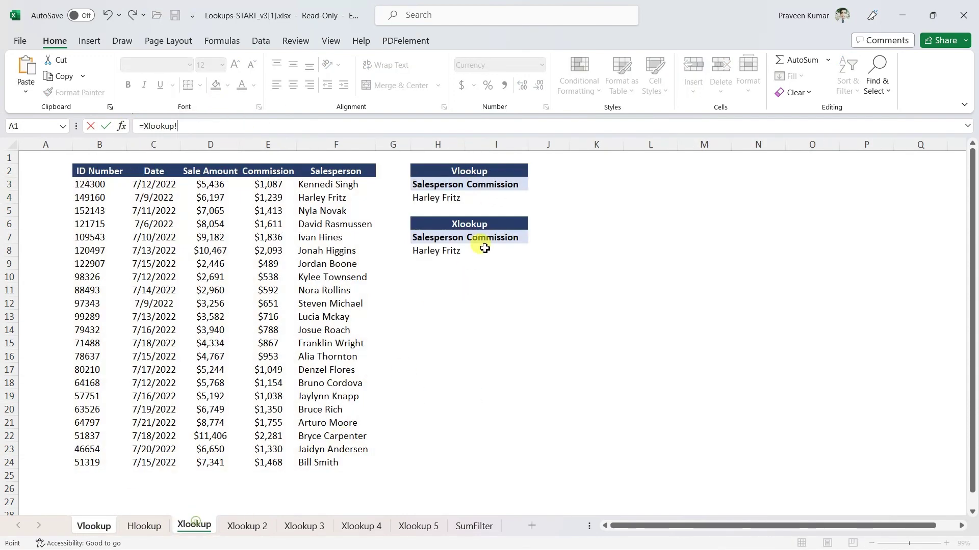
double_click(483, 198)
type("=VLOOKUP(H,B3:F24,5,0)")
double_click(519, 198)
left_click(446, 197)
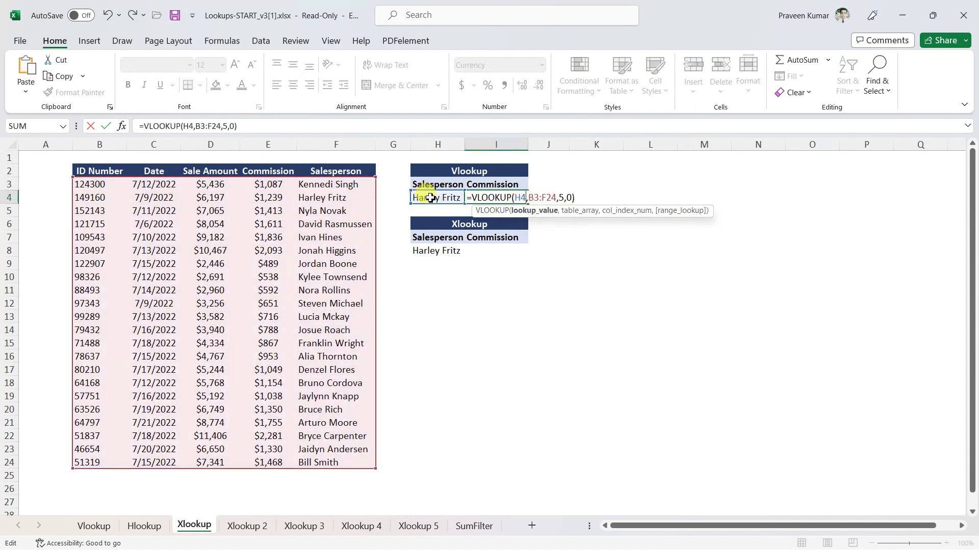
left_click(530, 199)
left_click(566, 197)
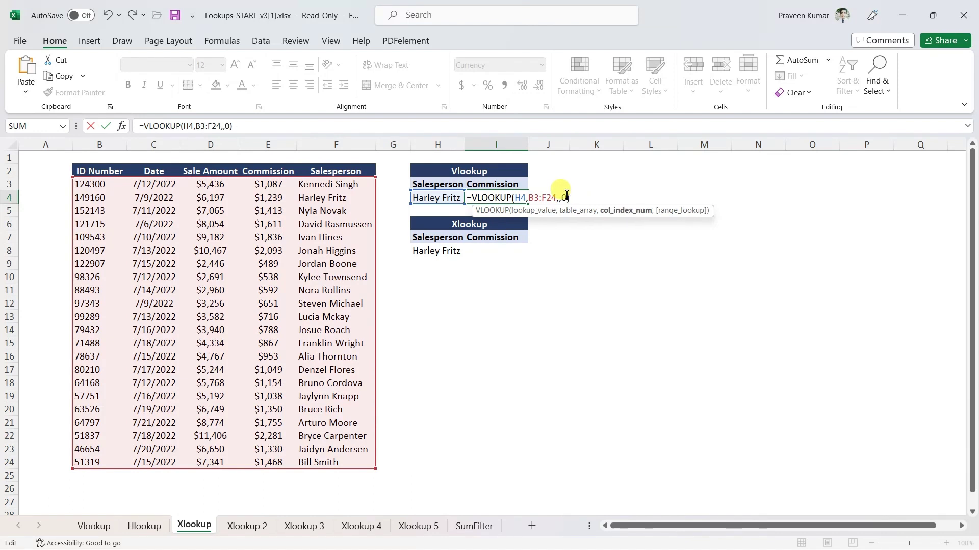
type("-1")
left_click(576, 198)
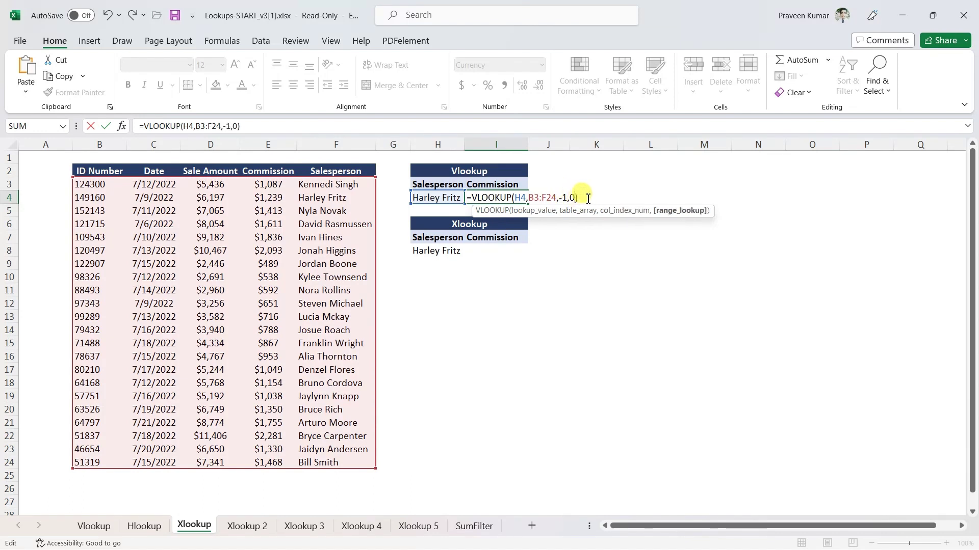
key("Return")
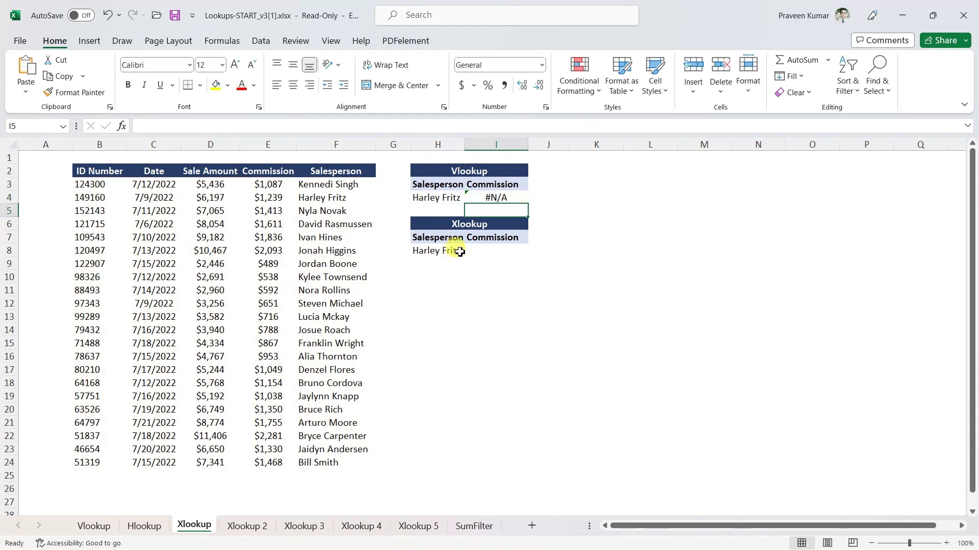
- Start an XLOOKUP in I8 with H8 as the lookup value
mouse_move(350, 184)
left_mouse_down()
mouse_move(347, 451)
mouse_move(328, 190)
mouse_move(318, 187)
left_mouse_up()
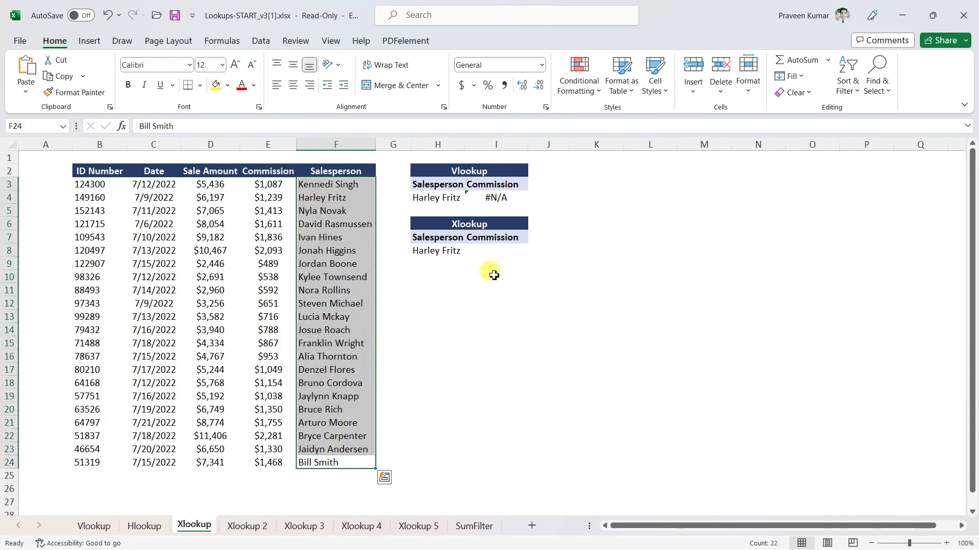
left_click(495, 253)
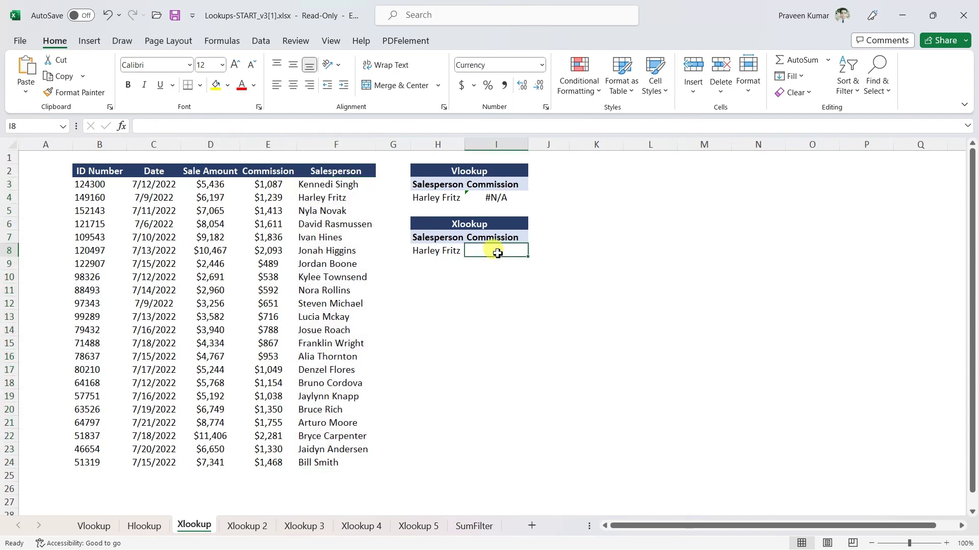
type("=")
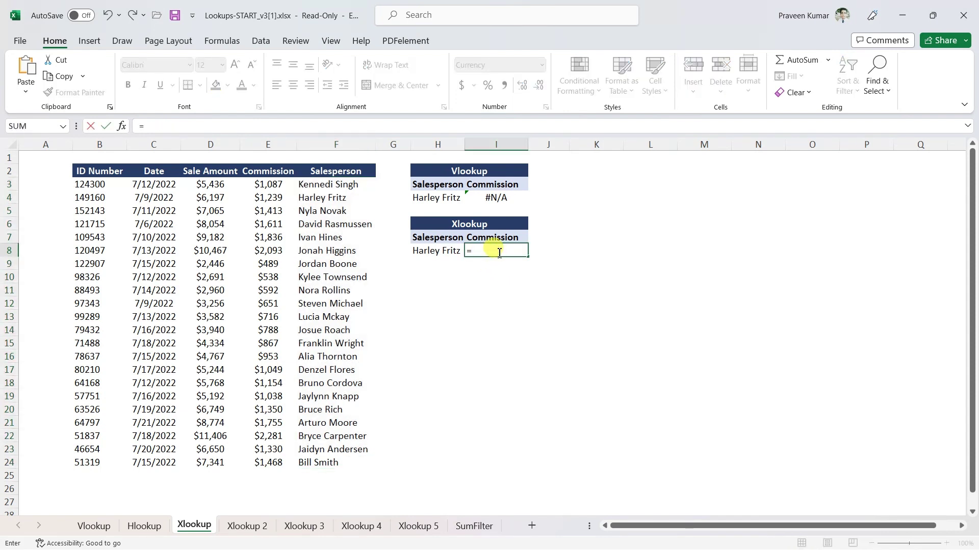
type("XL")
key("Tab")
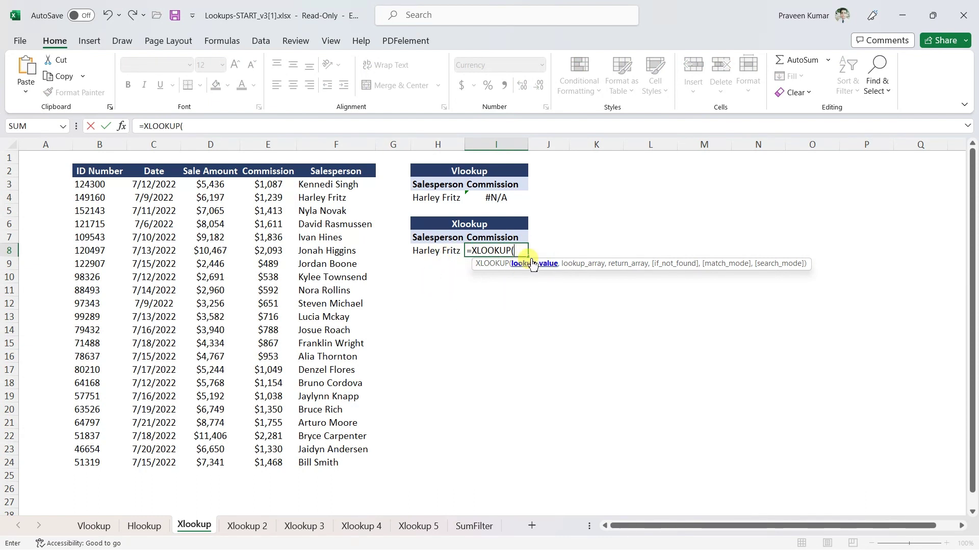
left_click(437, 251)
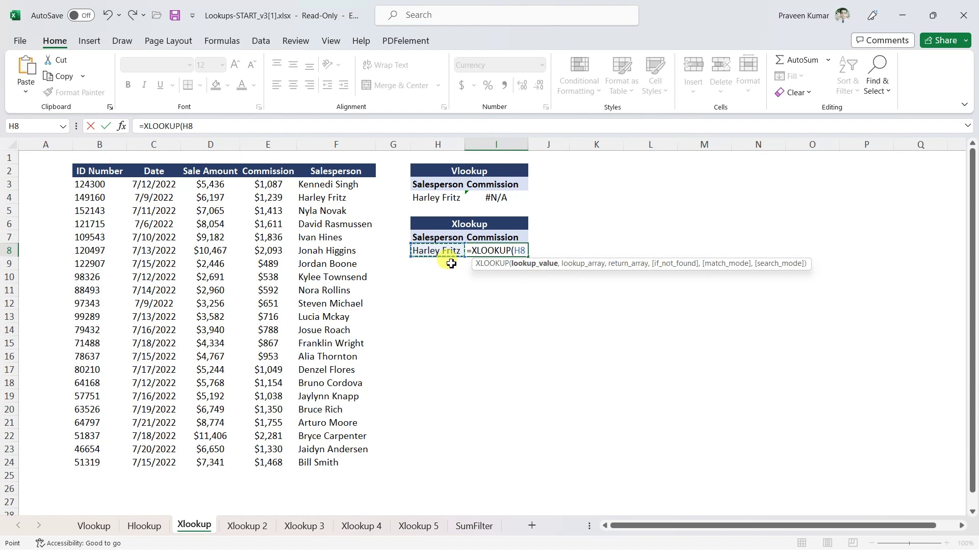
type(",")
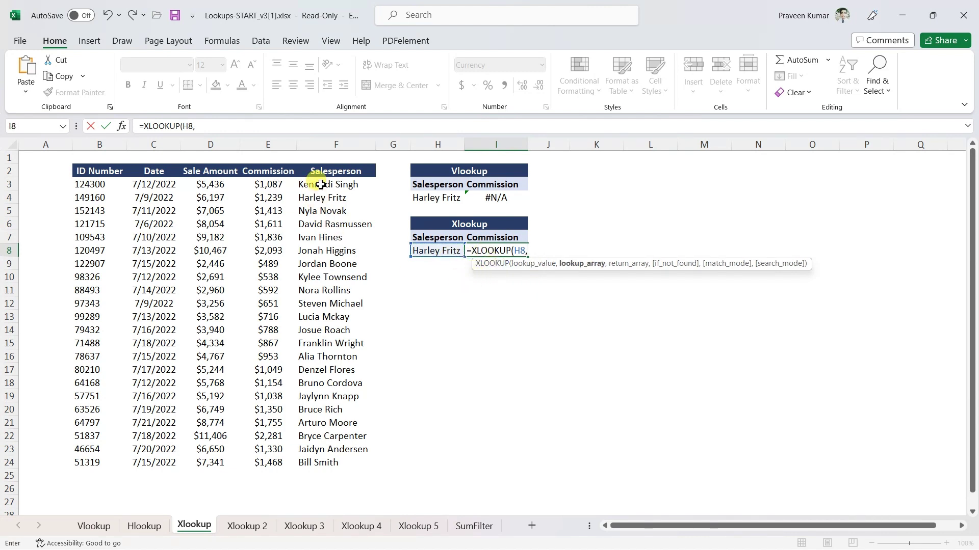
- Finish it as =XLOOKUP(H8,F3:F24,E3:E24), giving a $1,239 commission
left_click_drag(321, 185, 319, 459)
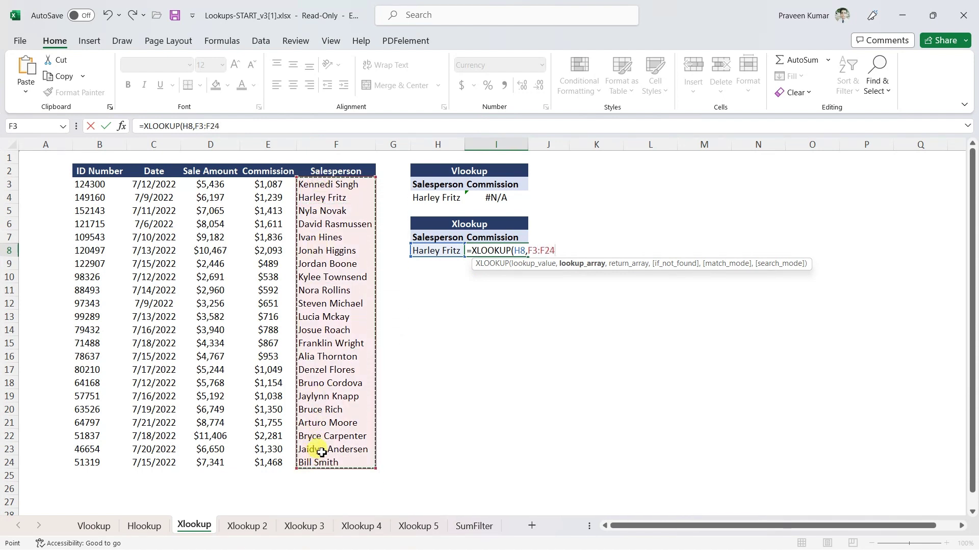
type(",")
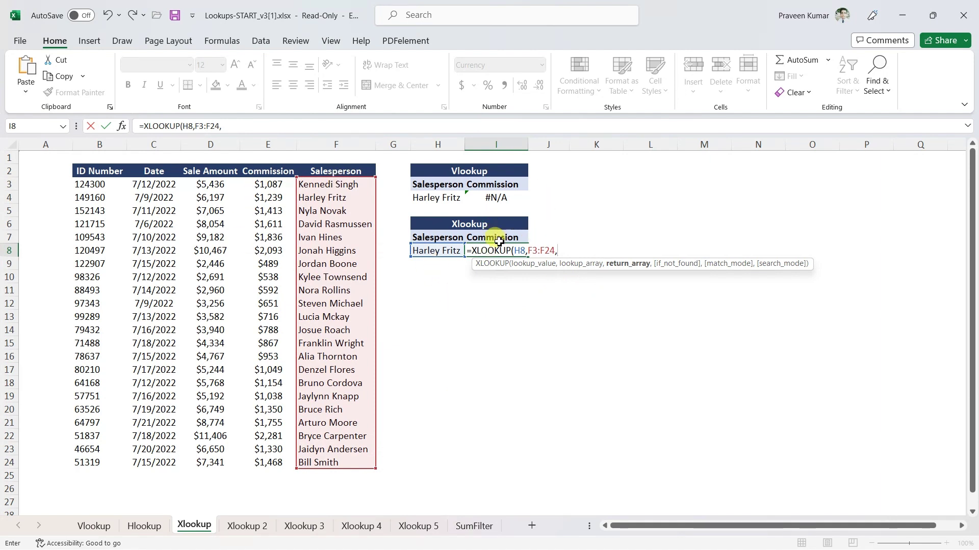
left_click_drag(266, 185, 264, 465)
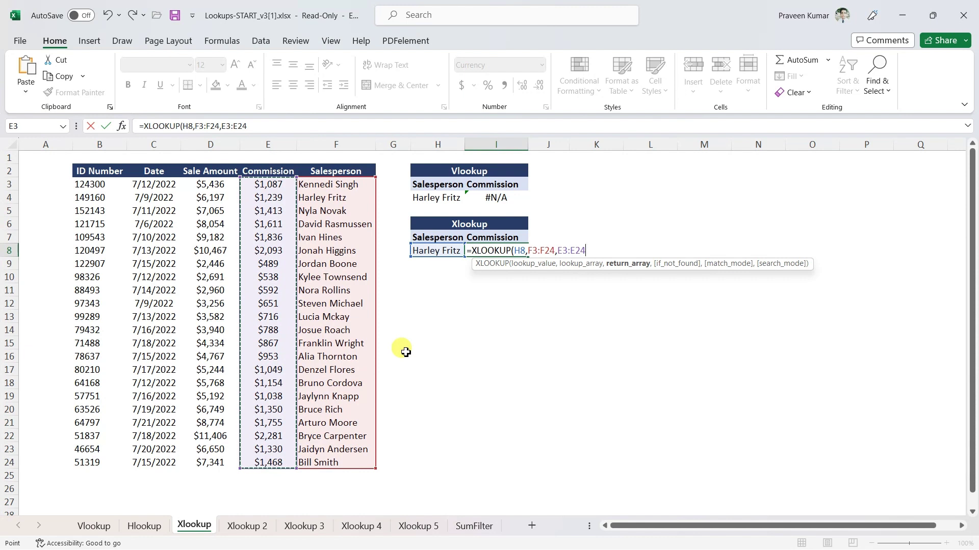
type(",")
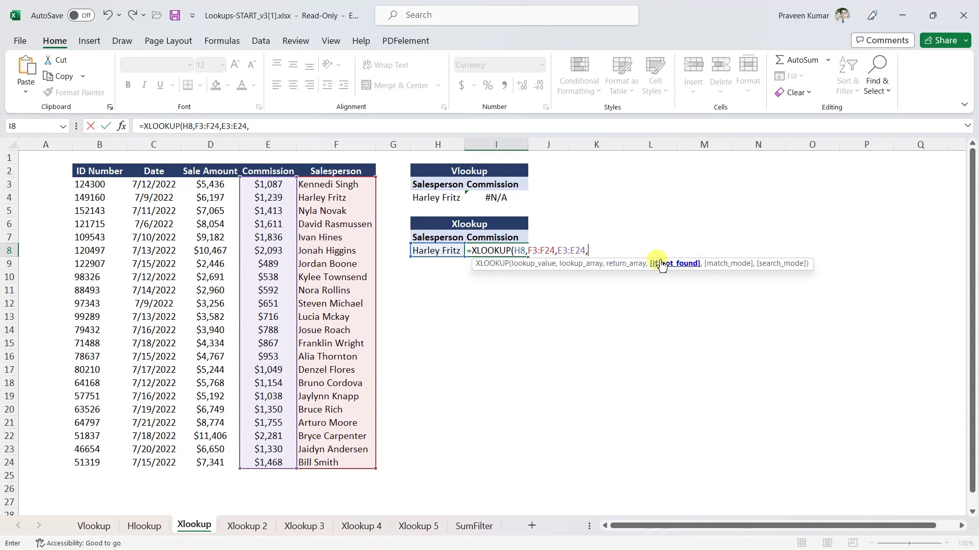
key("BackSpace")
type(")")
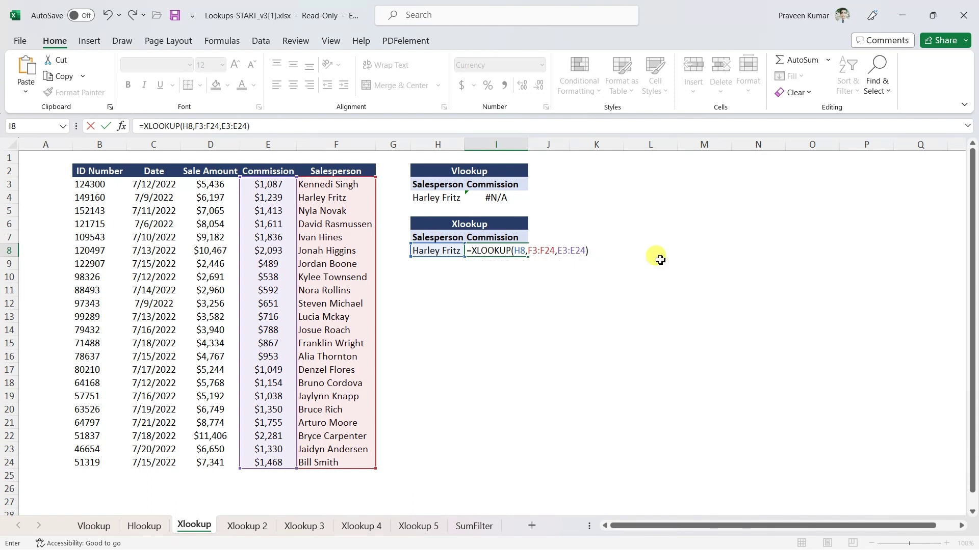
key("Return")
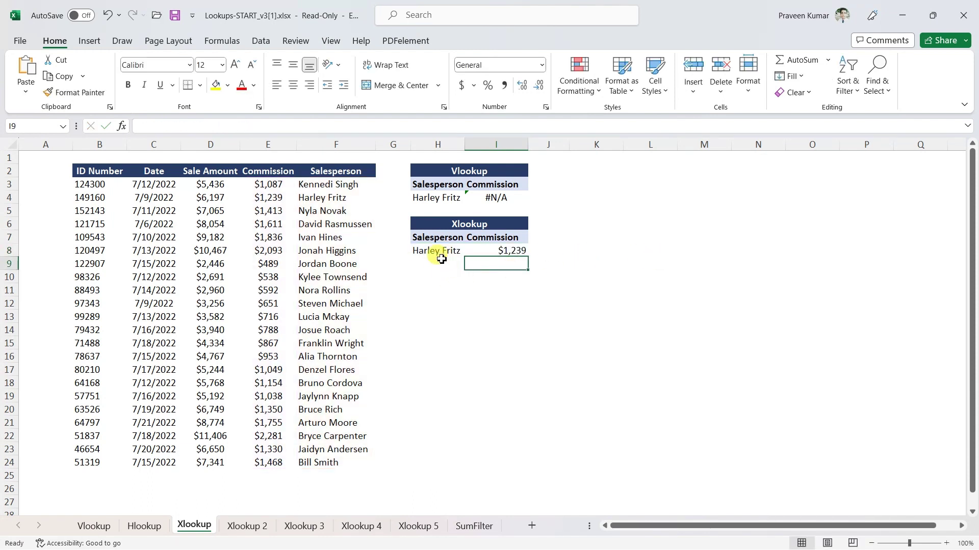
left_click(439, 251)
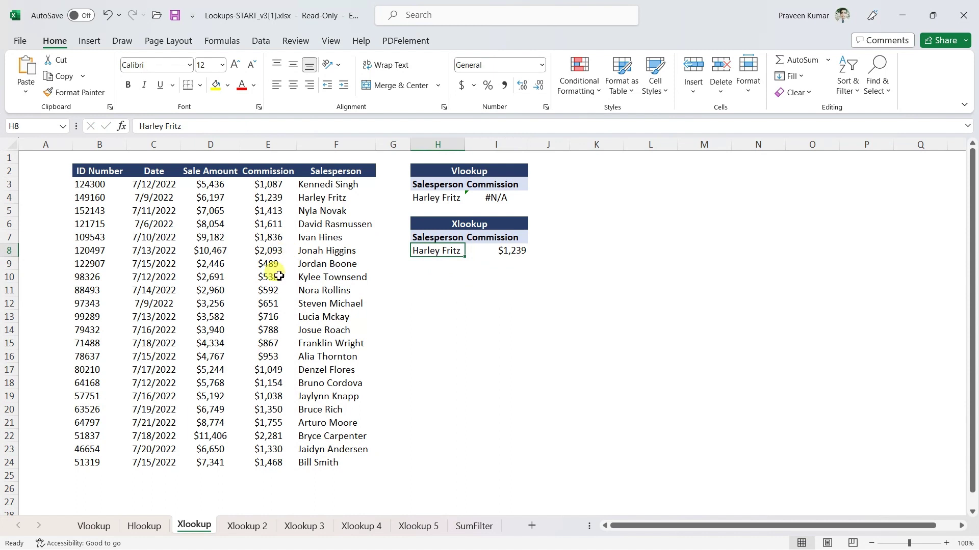
- Copy the salesperson name in F6 from the formula bar
left_click(280, 199)
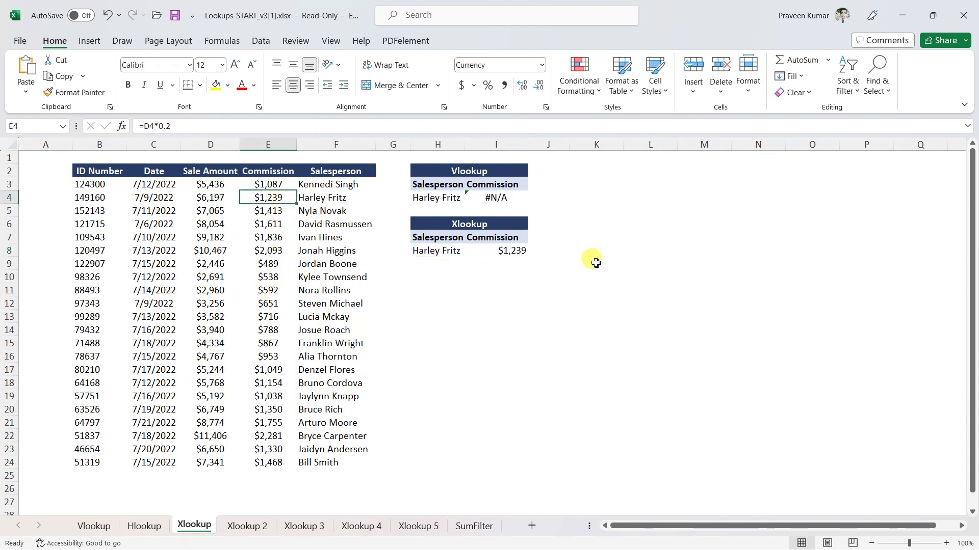
left_click(535, 289)
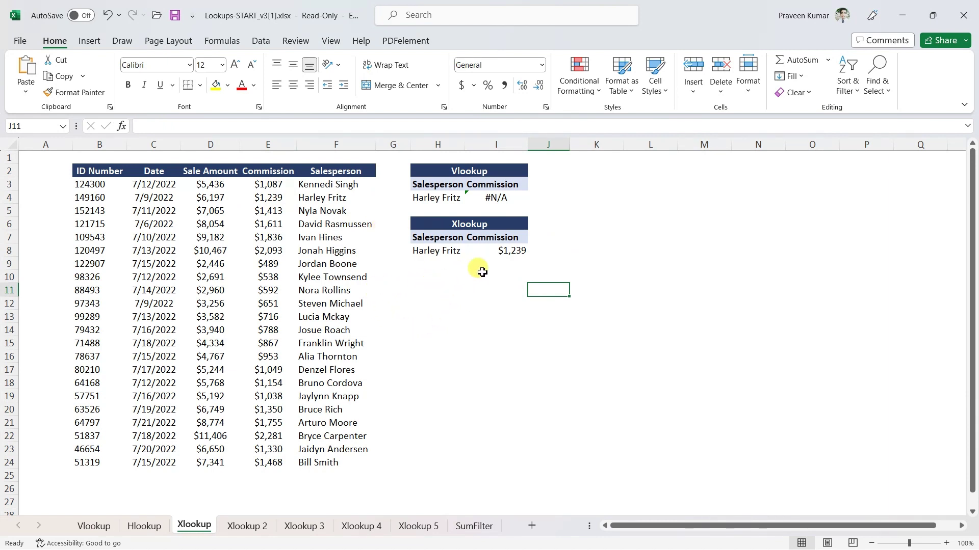
left_click(441, 258)
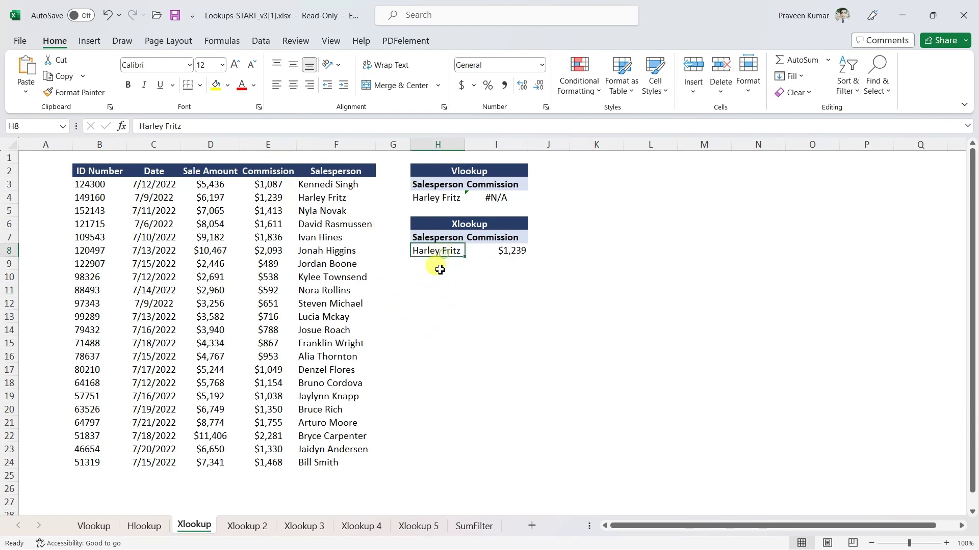
left_click(355, 223)
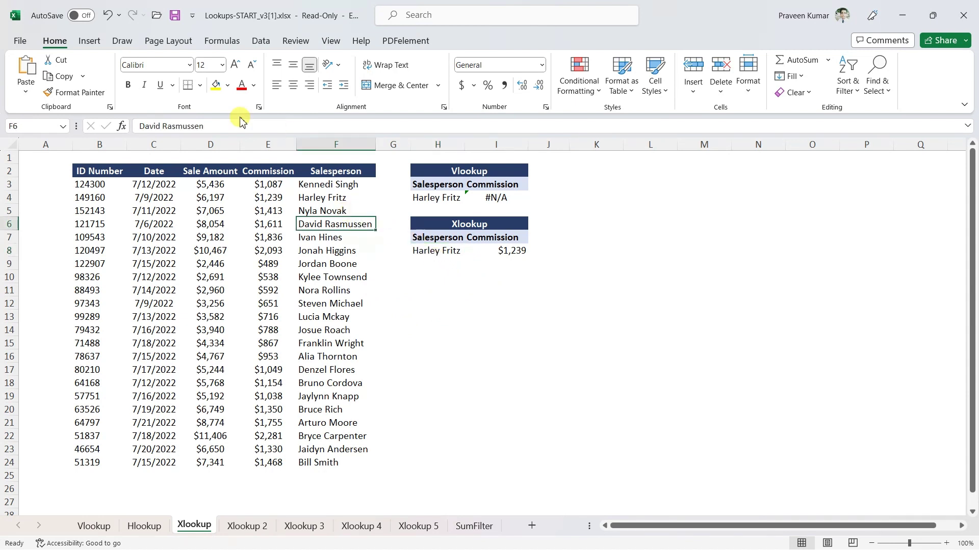
triple_click(164, 128)
key("ctrl+c")
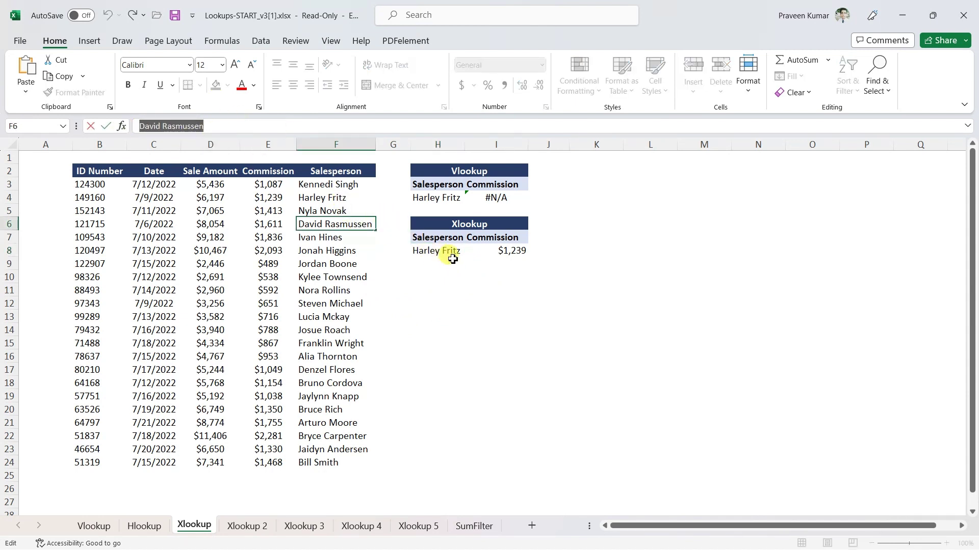
left_click(438, 262)
- Paste that name over H8 so I8 updates to $1,611, matching E6
left_click(441, 248)
triple_click(169, 126)
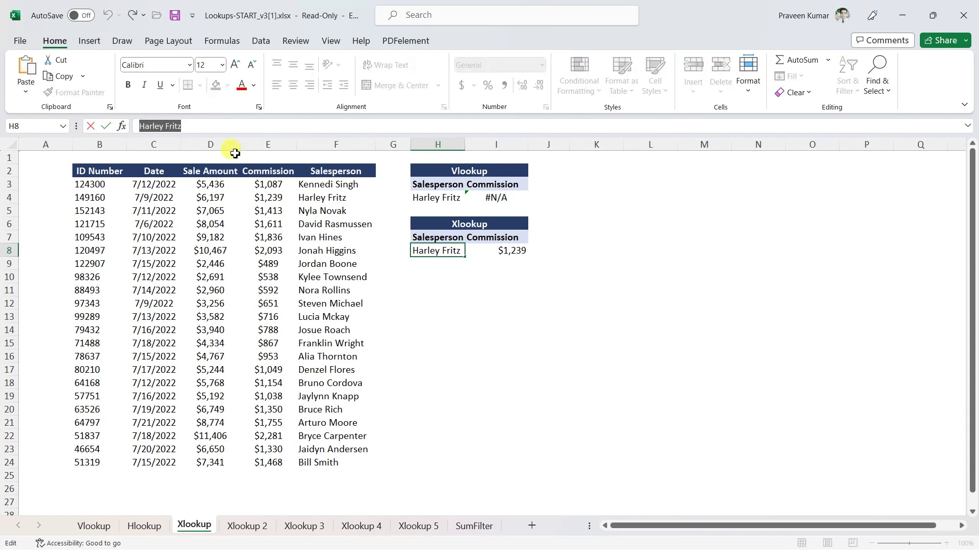
key("ctrl+v")
left_click(474, 310)
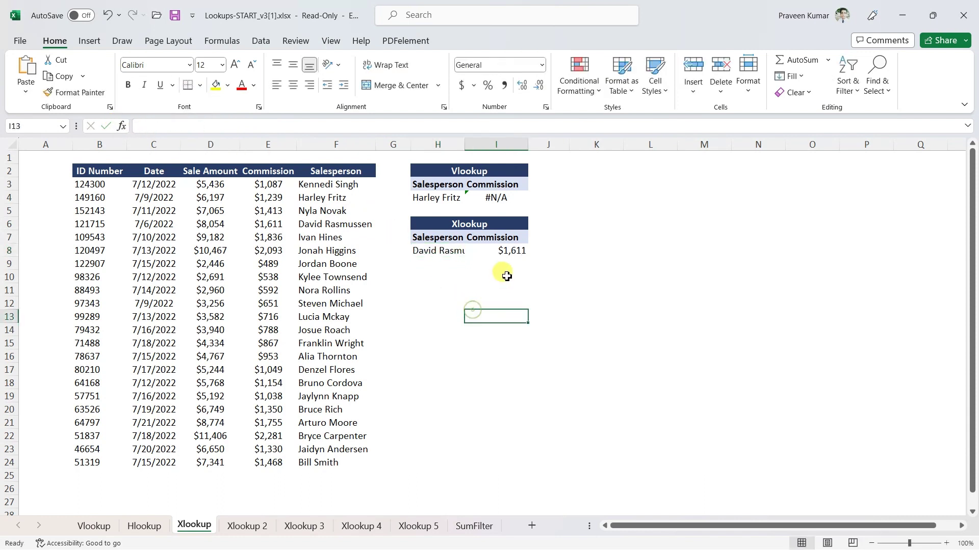
left_click(324, 222)
left_click(263, 222)
left_click(546, 312)
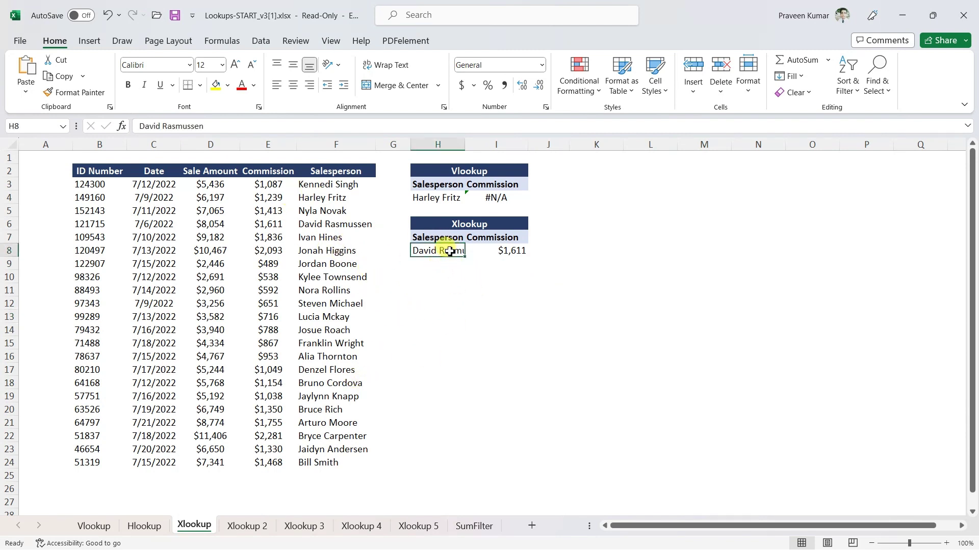
left_click_drag(331, 178, 337, 462)
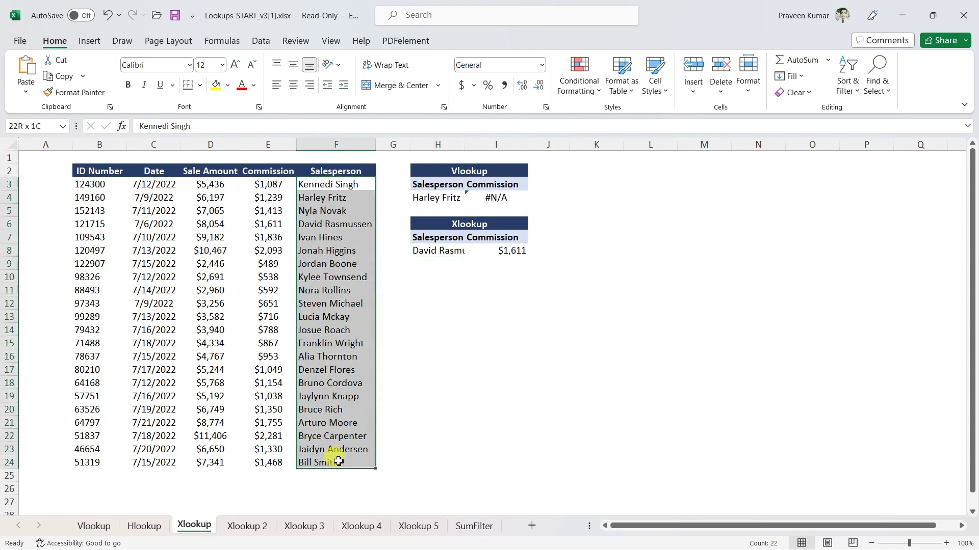
left_click(436, 382)
left_click(447, 250)
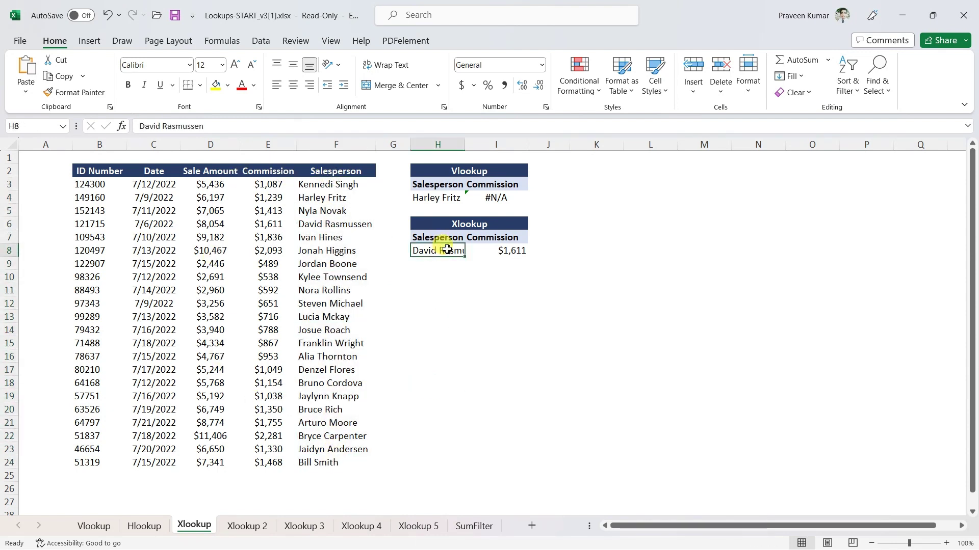
- Enter a salesperson name not in column F into H8, so I8's XLOOKUP shows #N/A
type("Praveen")
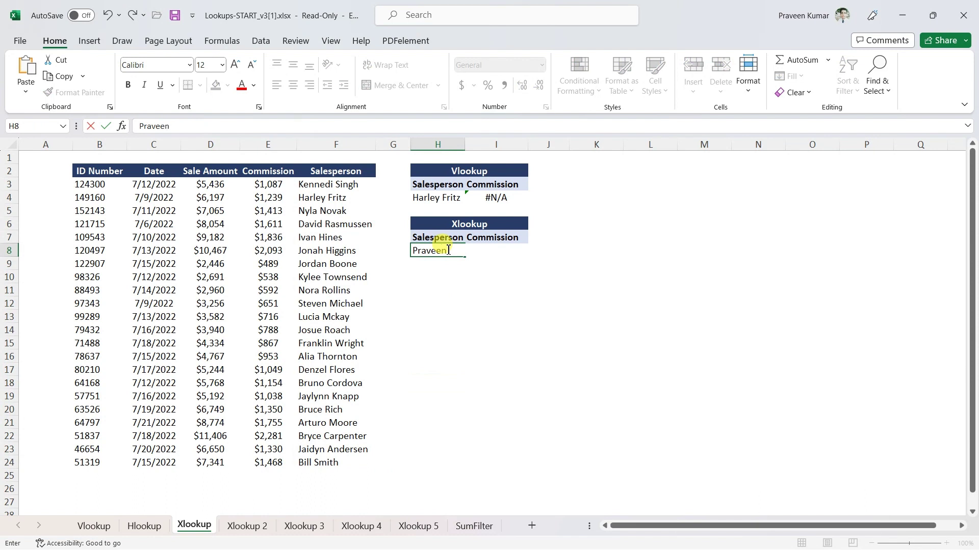
left_click(451, 276)
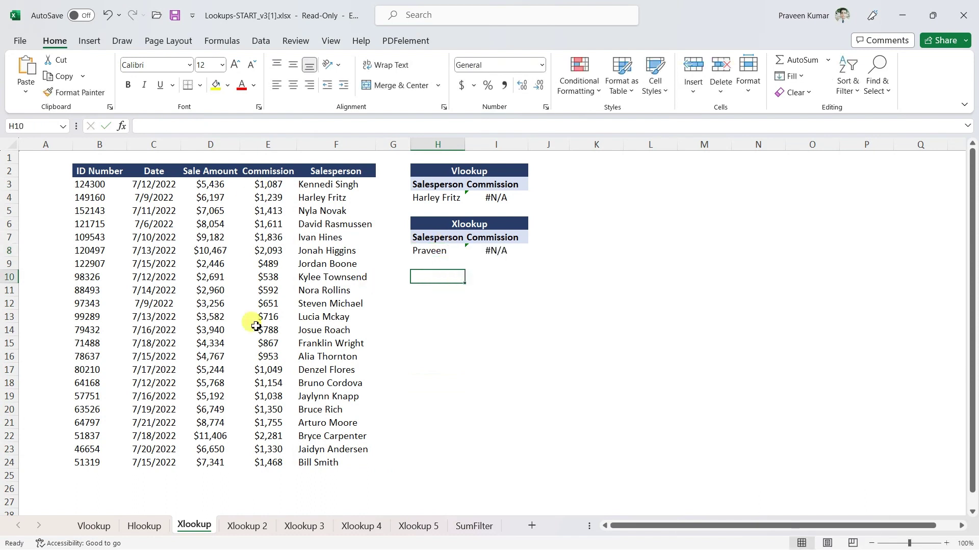
left_click(491, 253)
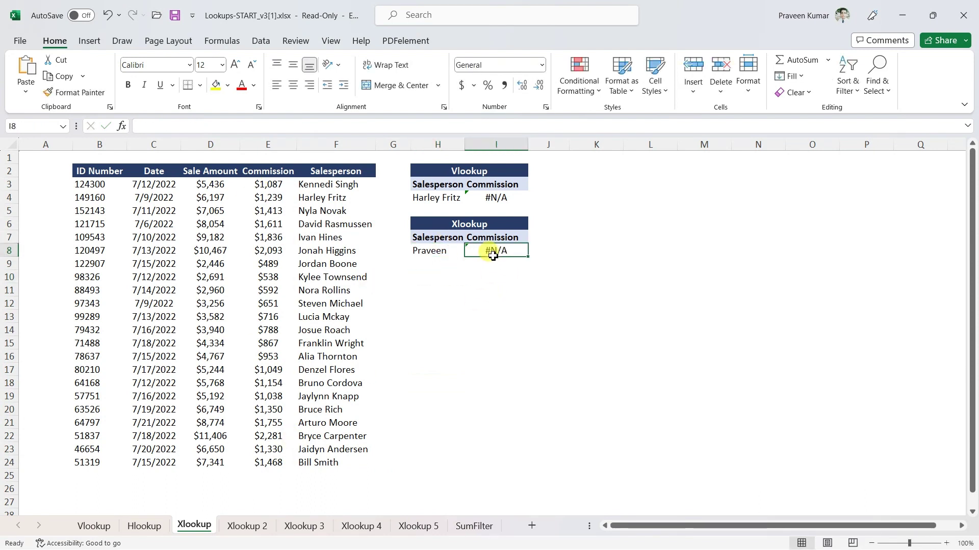
- Add a 'Not Data Available' if-not-found argument to I8's XLOOKUP, replacing the #N/A
left_click(249, 126)
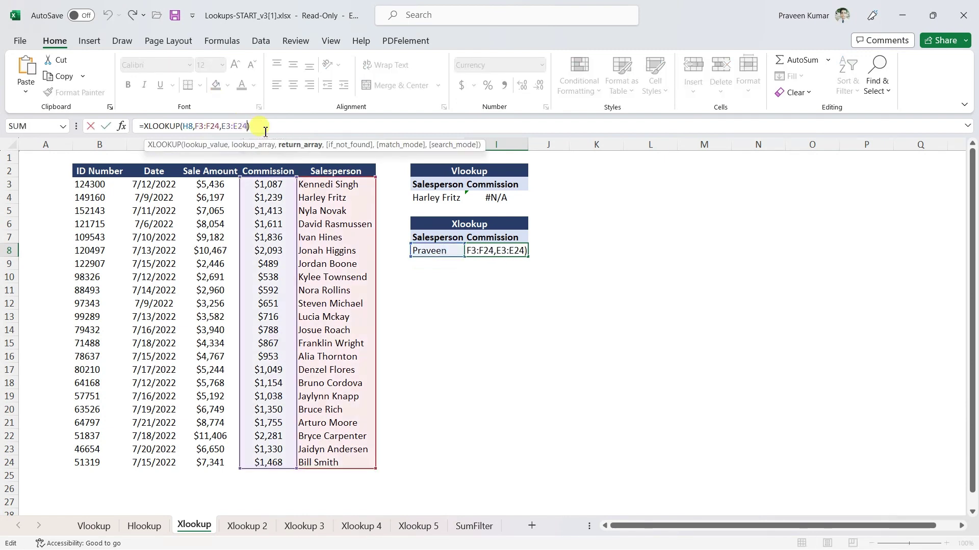
type(",\"Not Data")
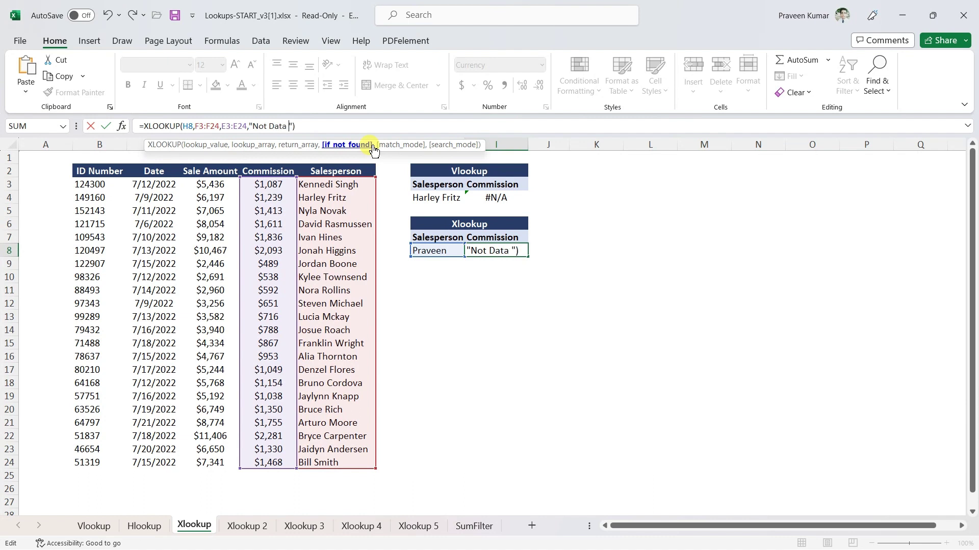
type("Available")
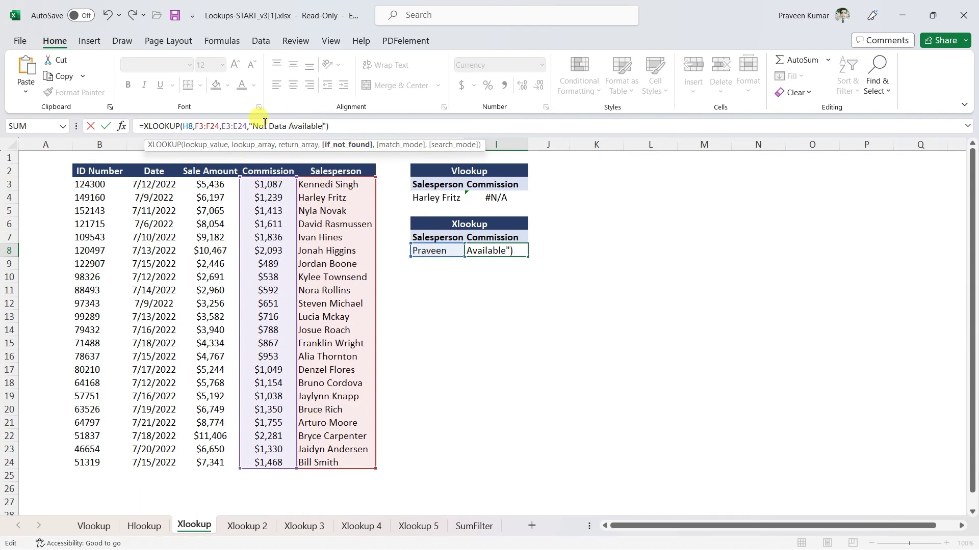
key("Return")
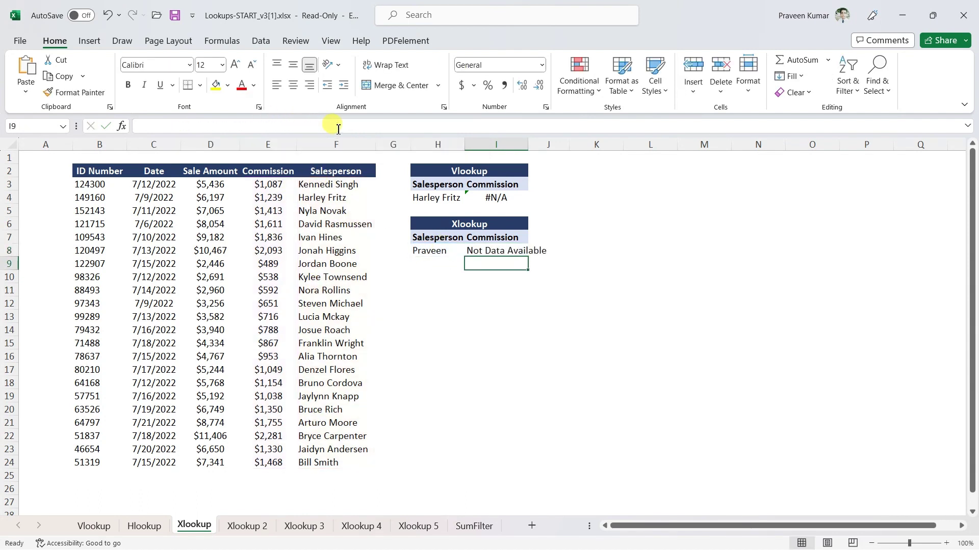
left_click(421, 254)
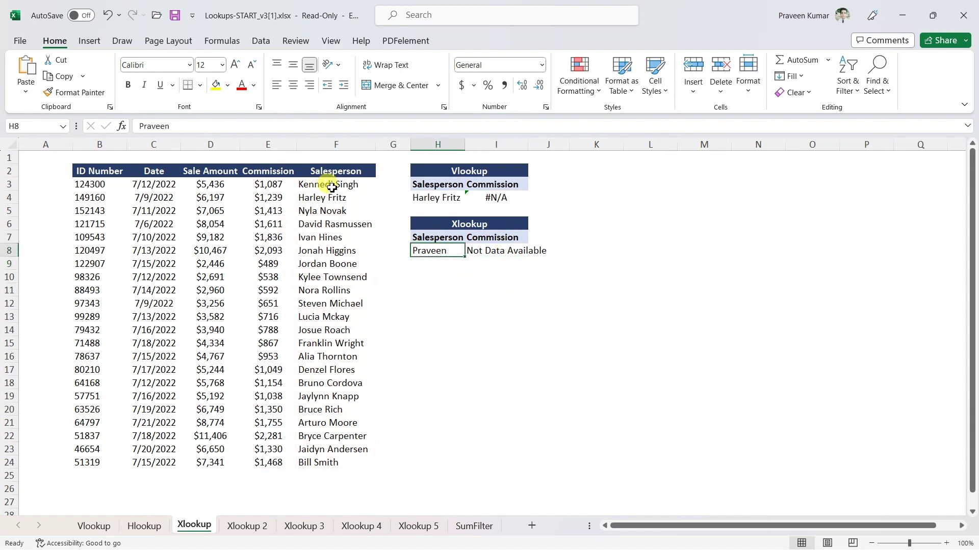
left_click_drag(326, 184, 341, 463)
left_click(495, 359)
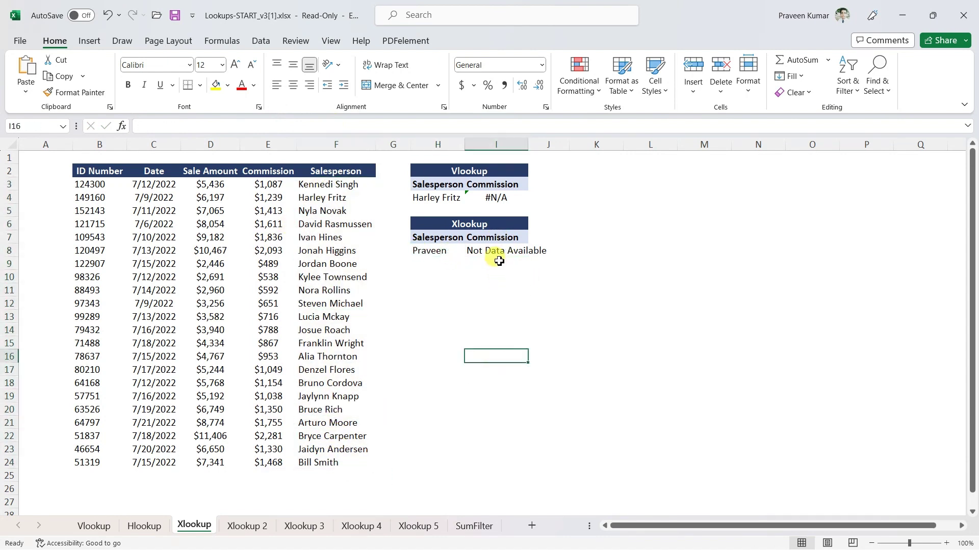
left_click(484, 251)
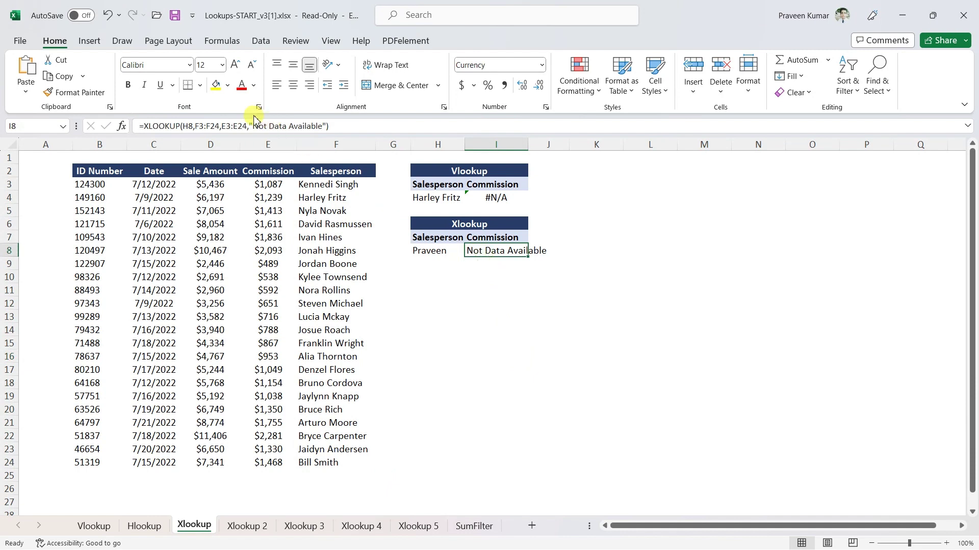
- Correct I8's not-found message to 'No Data Available', then move to the Xlookup 3 sheet
left_click(268, 127)
key("Delete")
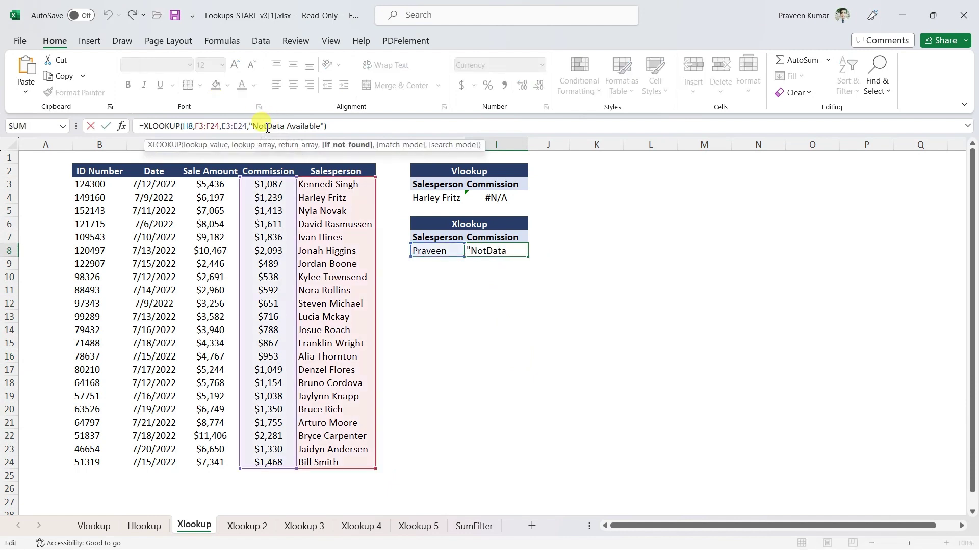
key("BackSpace")
key("Return")
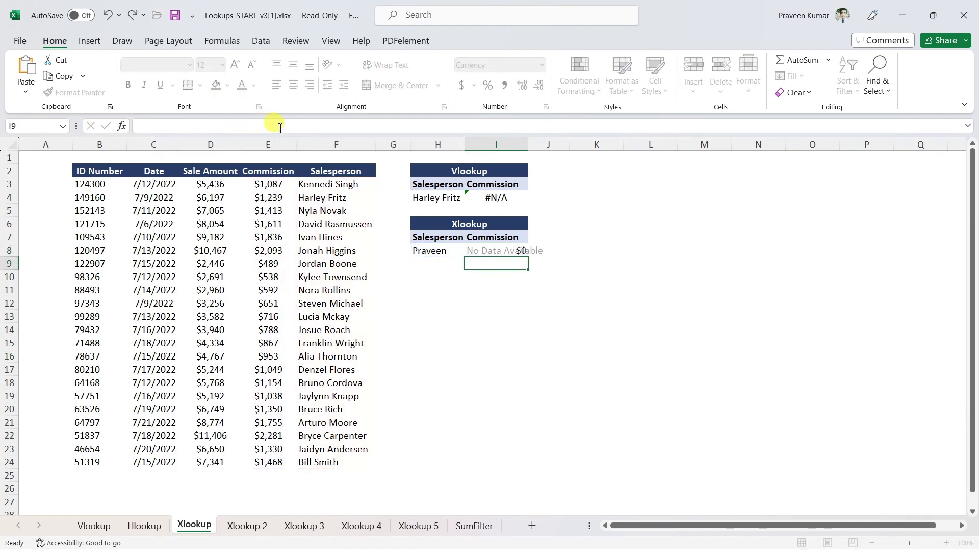
left_click(510, 250)
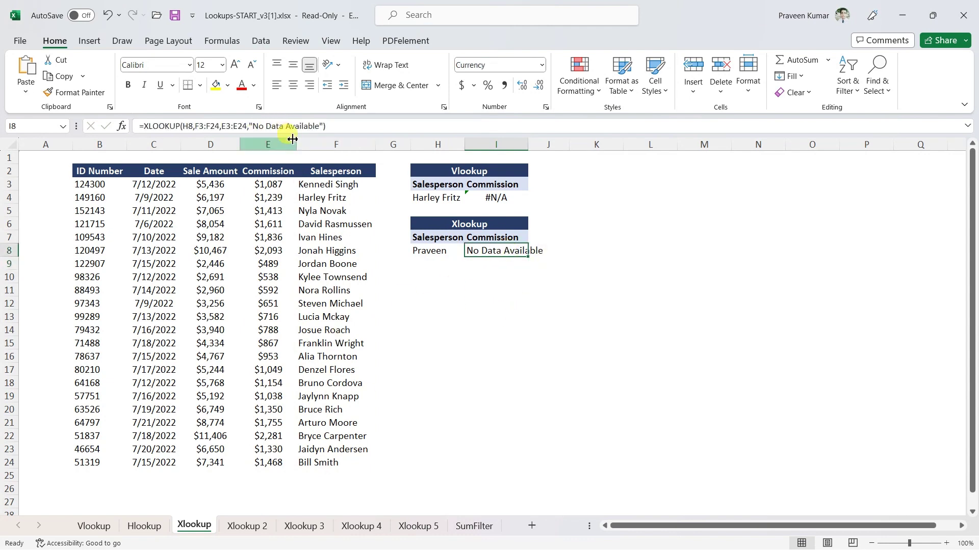
left_click(306, 526)
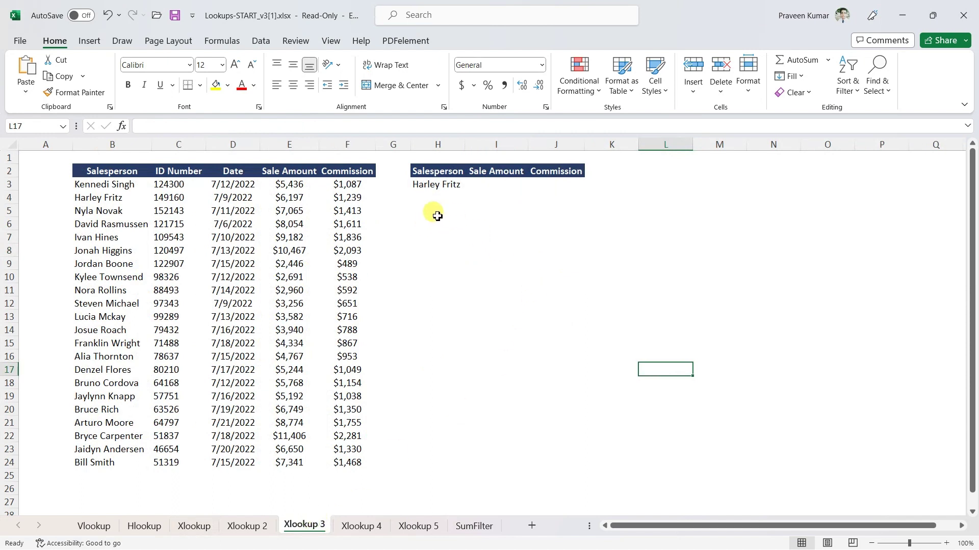
- Begin an XLOOKUP formula in I3 on the Xlookup 3 sheet
left_click(487, 186)
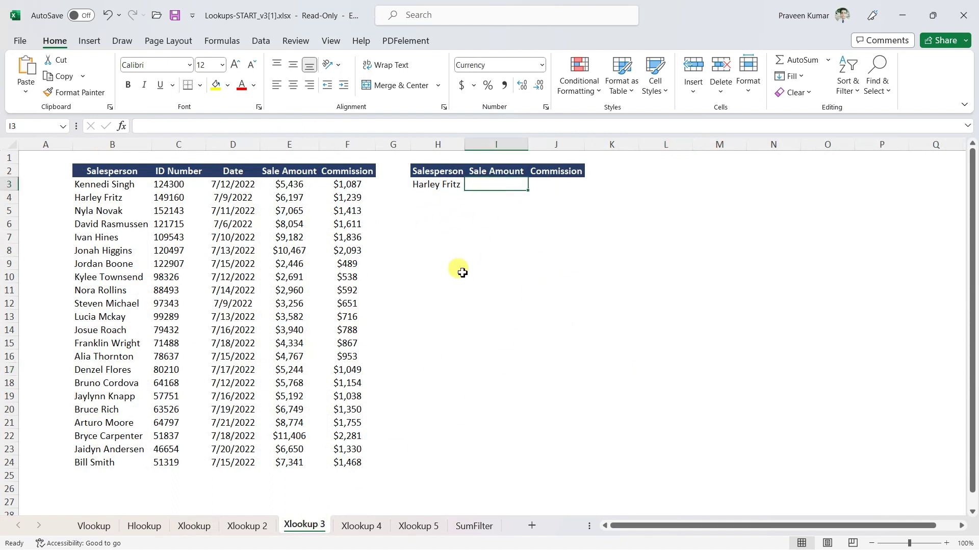
left_click(502, 261)
left_click(494, 185)
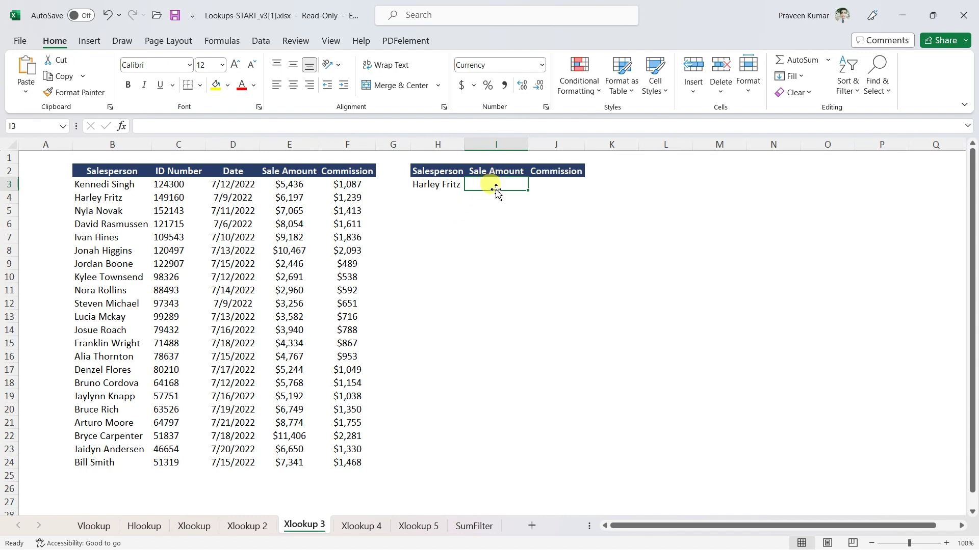
left_click(530, 210)
left_click(510, 189)
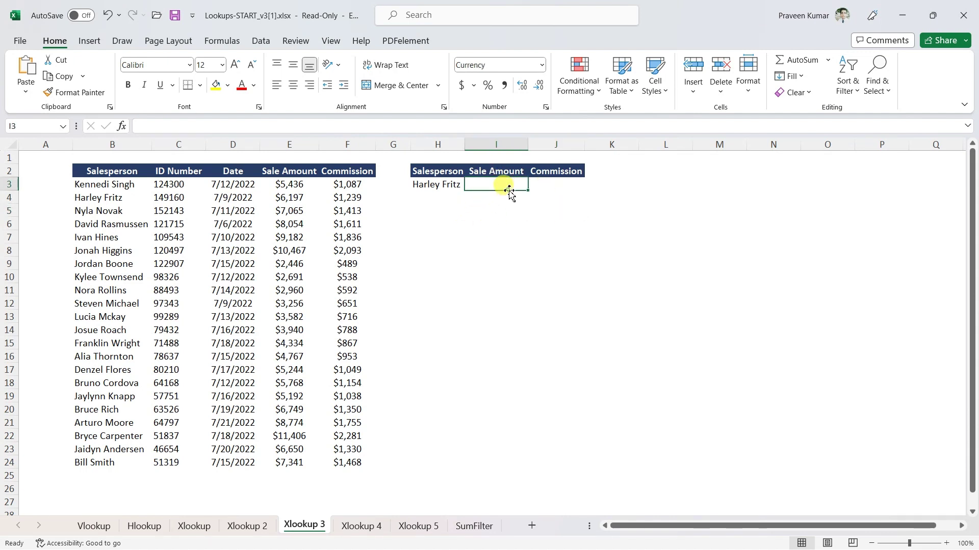
double_click(513, 188)
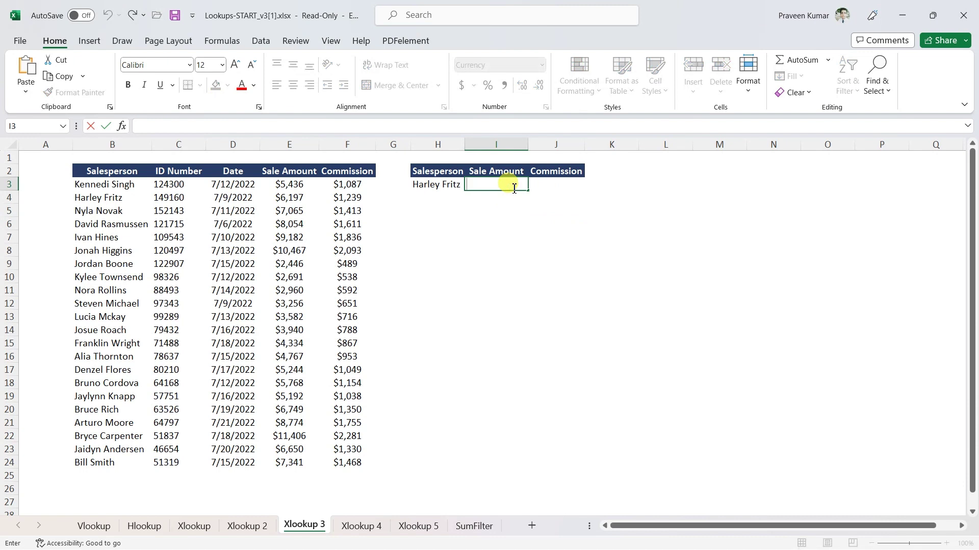
type("=X")
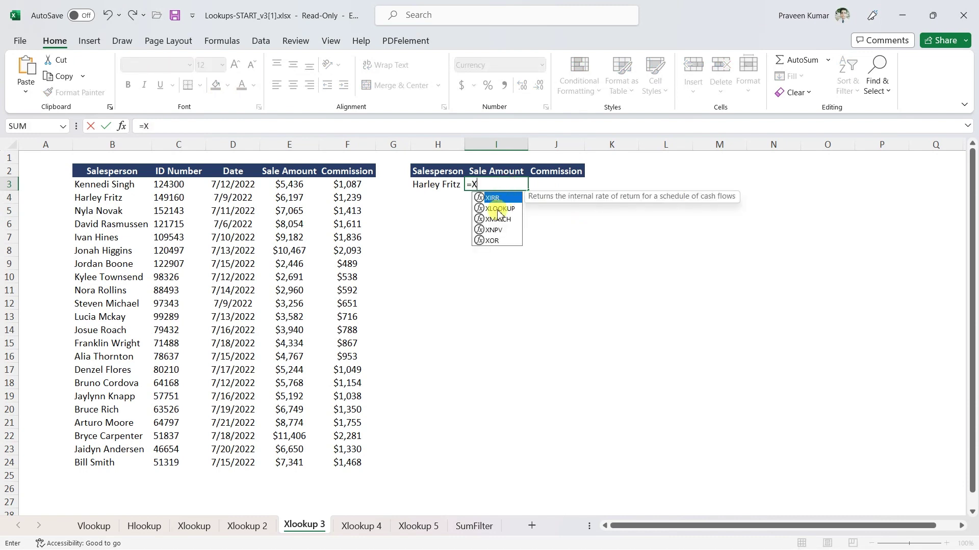
double_click(505, 204)
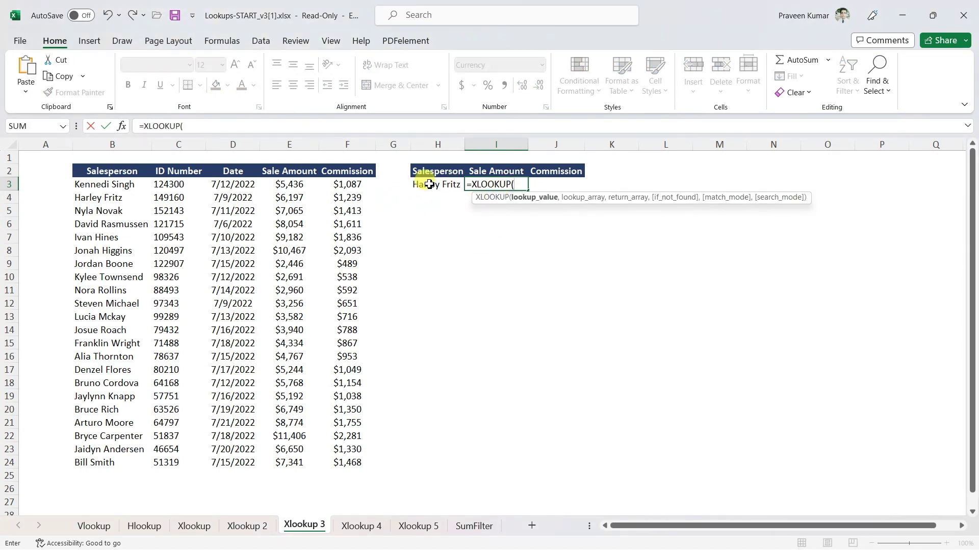
- Complete =XLOOKUP(H3,B3:B24,E3:F24), spilling the $6,197 sale amount and $1,239 commission
left_click(438, 186)
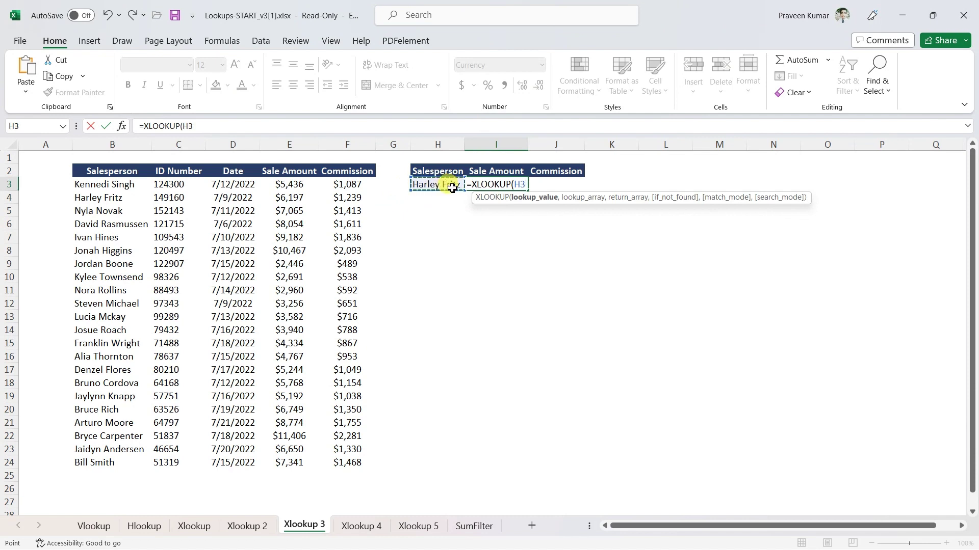
type(",")
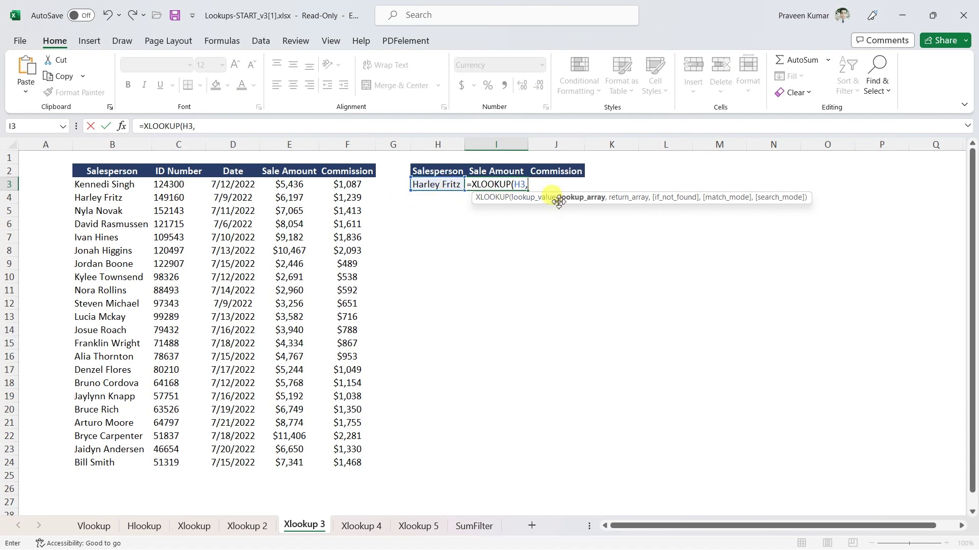
left_click_drag(122, 185, 110, 459)
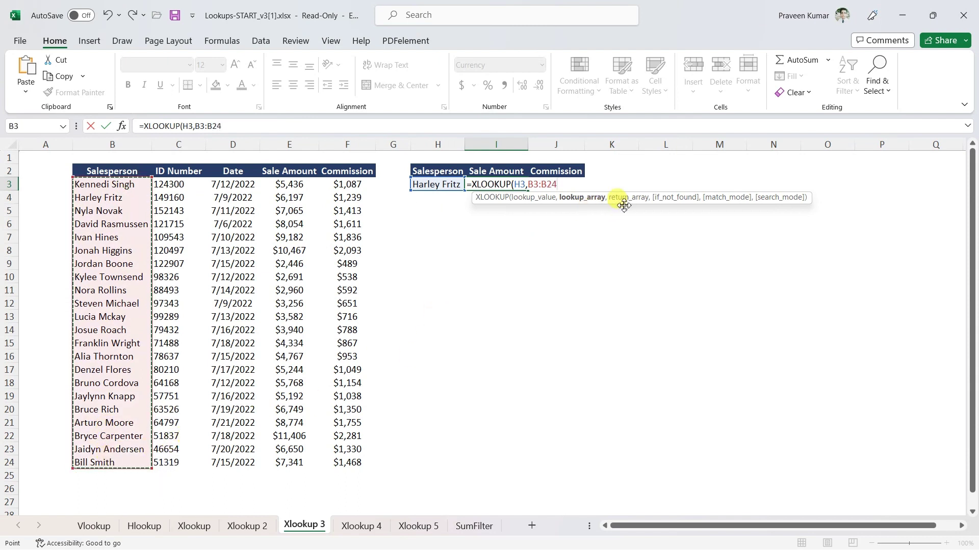
type(",")
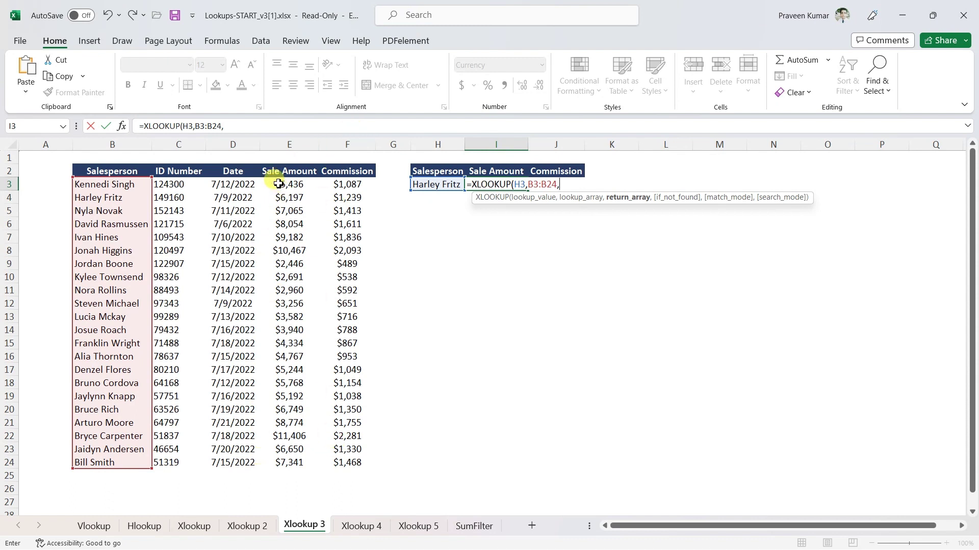
left_click_drag(277, 185, 366, 461)
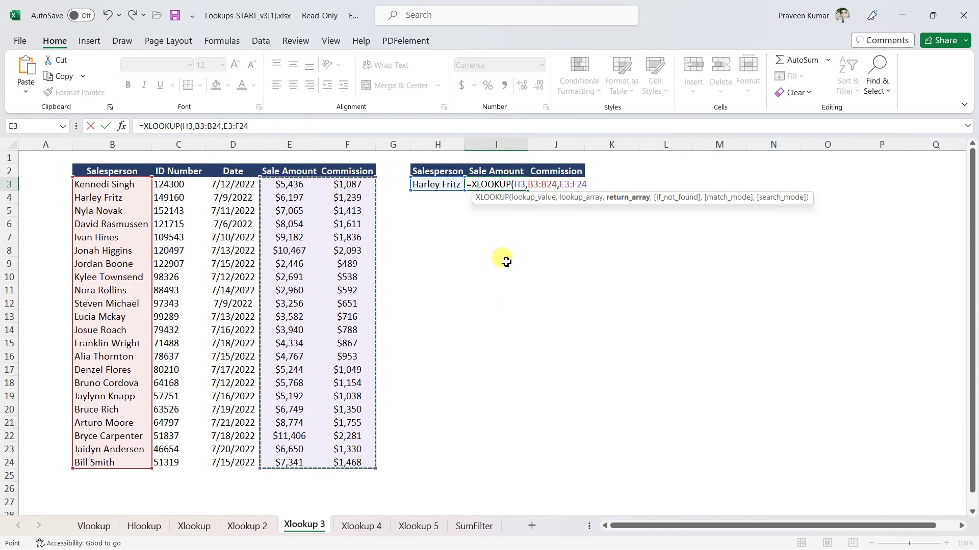
type(")")
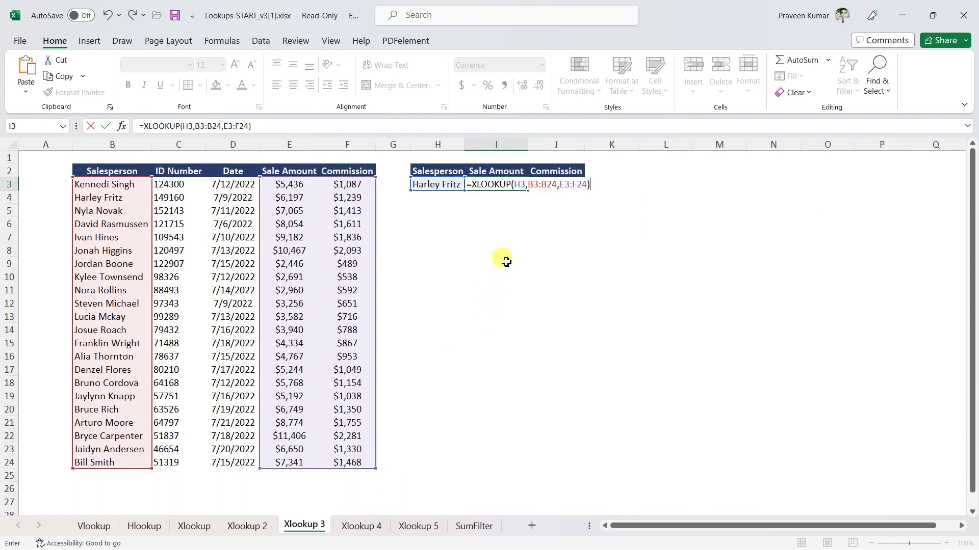
key("Return")
- Replace the H3 lookup name with the row 7 salesperson, then verify $9,182 and $1,836 against row 7
left_click(502, 254)
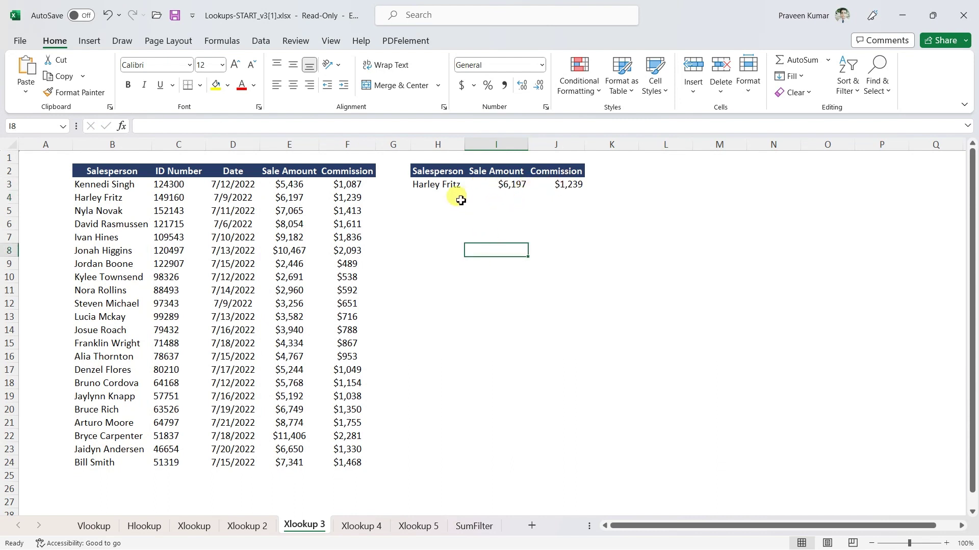
left_click(444, 187)
left_click(120, 239)
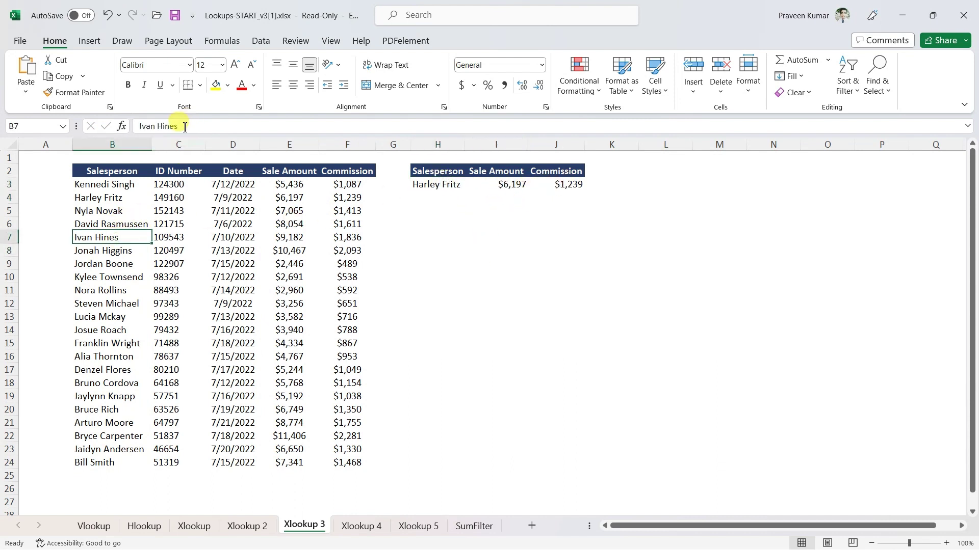
left_click(437, 184)
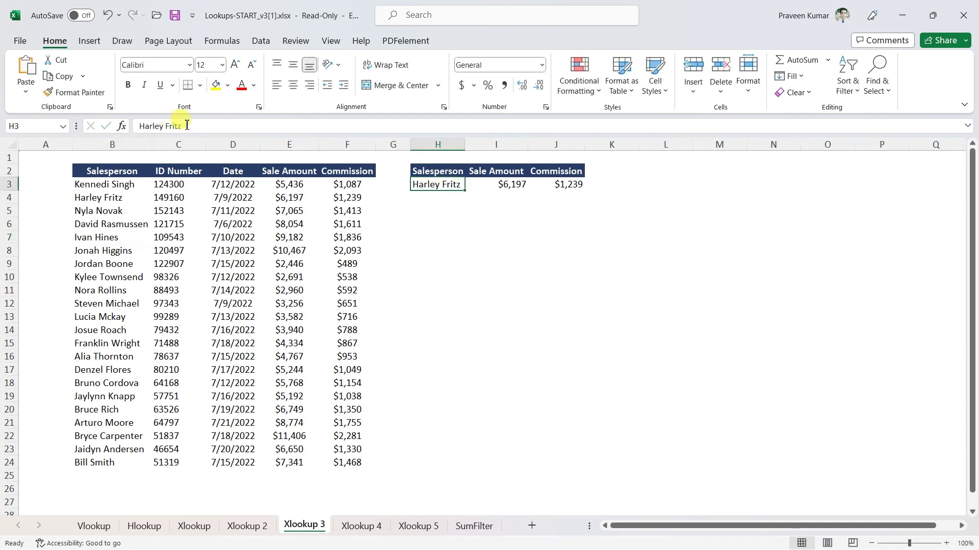
left_click_drag(182, 126, 137, 126)
left_click(499, 225)
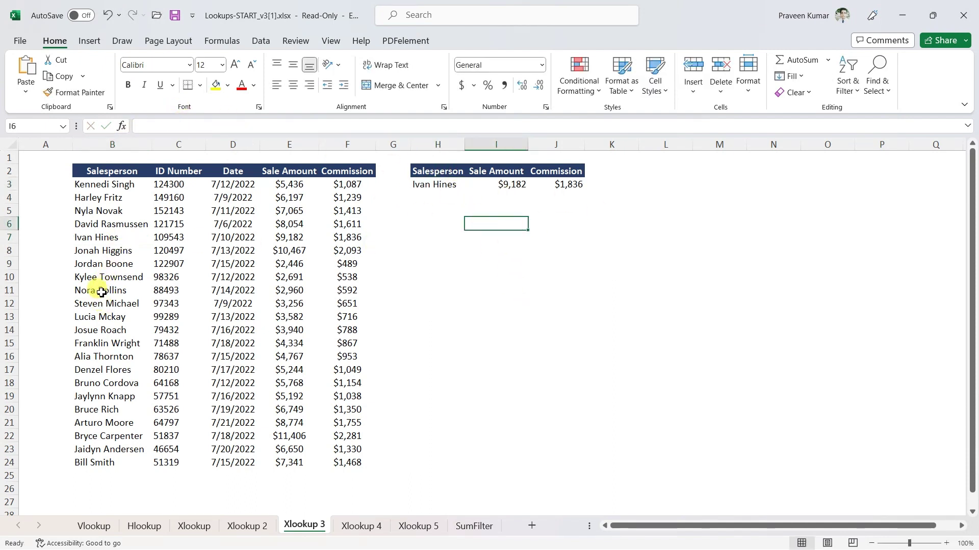
left_click_drag(89, 237, 331, 242)
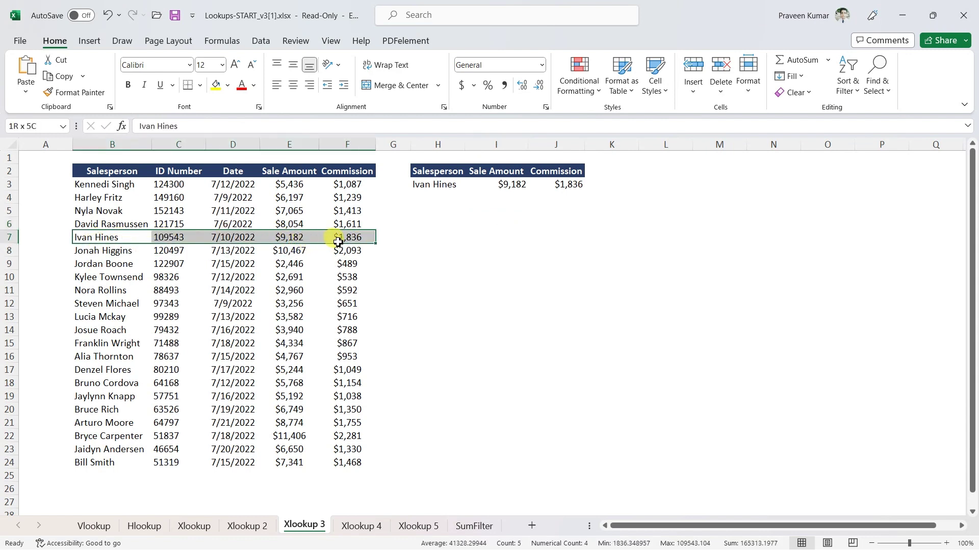
left_click(495, 236)
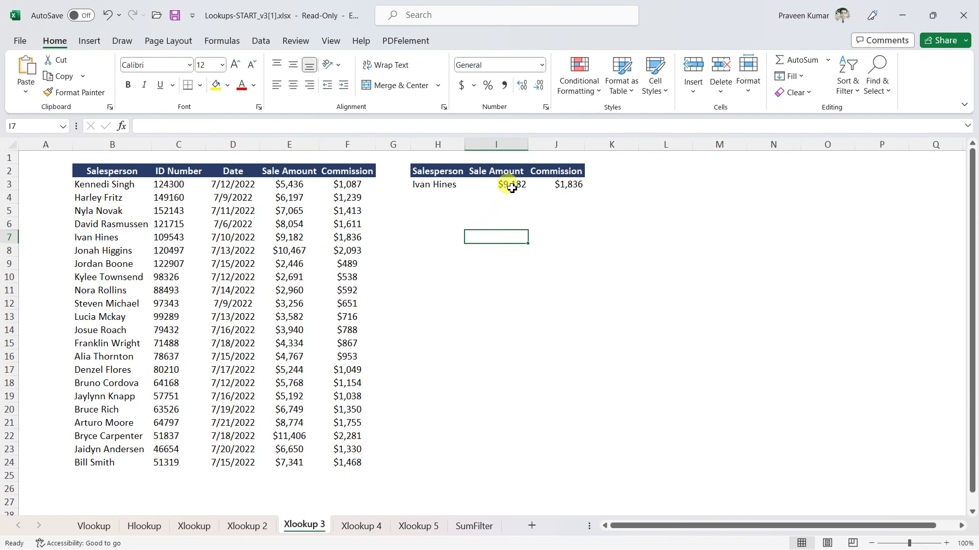
- On the Xlookup 4 sheet, review companies B3:B14 and lookup name Nike, then select Sale Amount cell I3
left_click(362, 527)
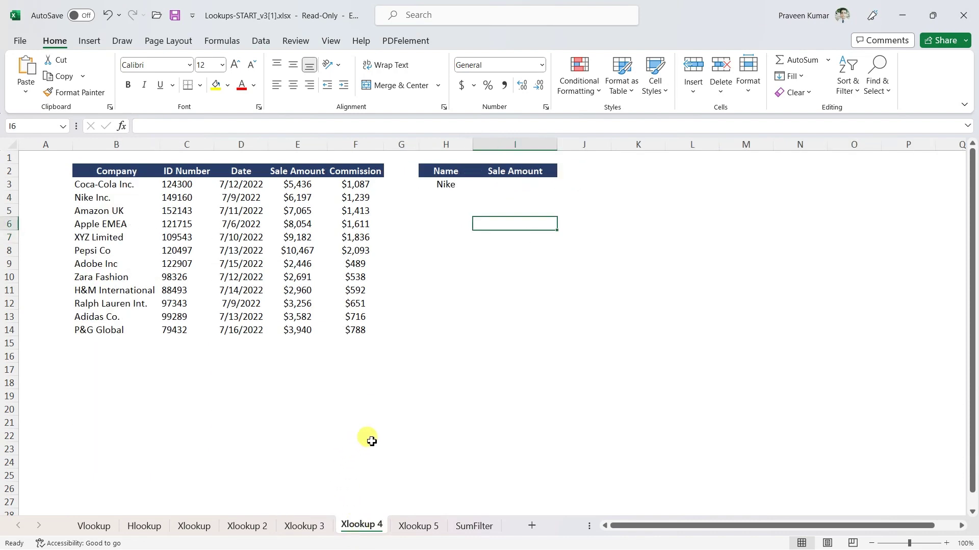
left_click_drag(90, 185, 111, 334)
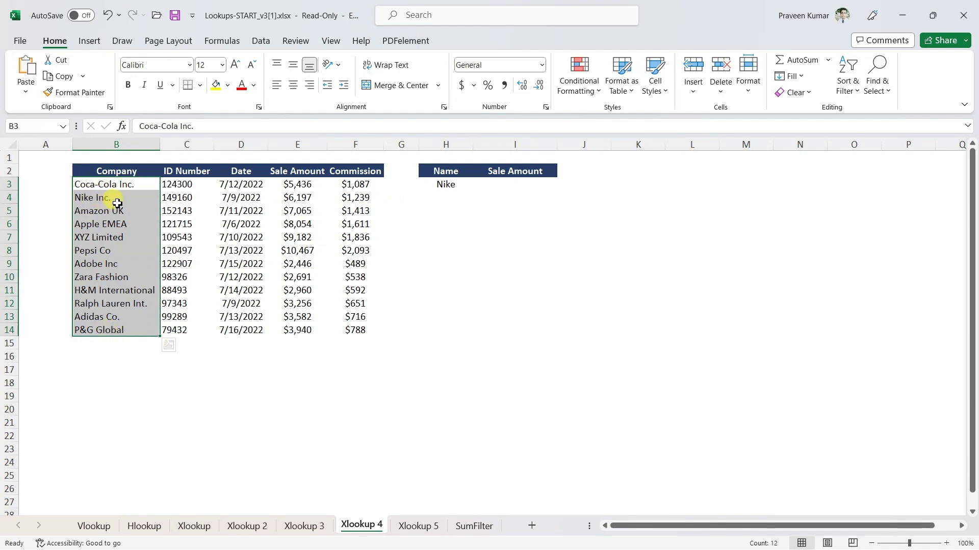
left_click(494, 250)
left_click(446, 185)
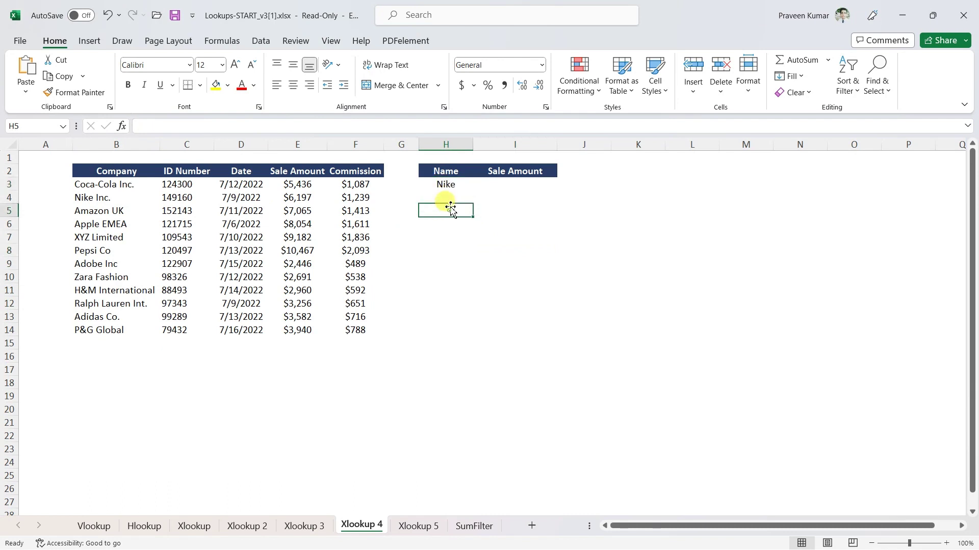
left_click_drag(448, 186, 446, 184)
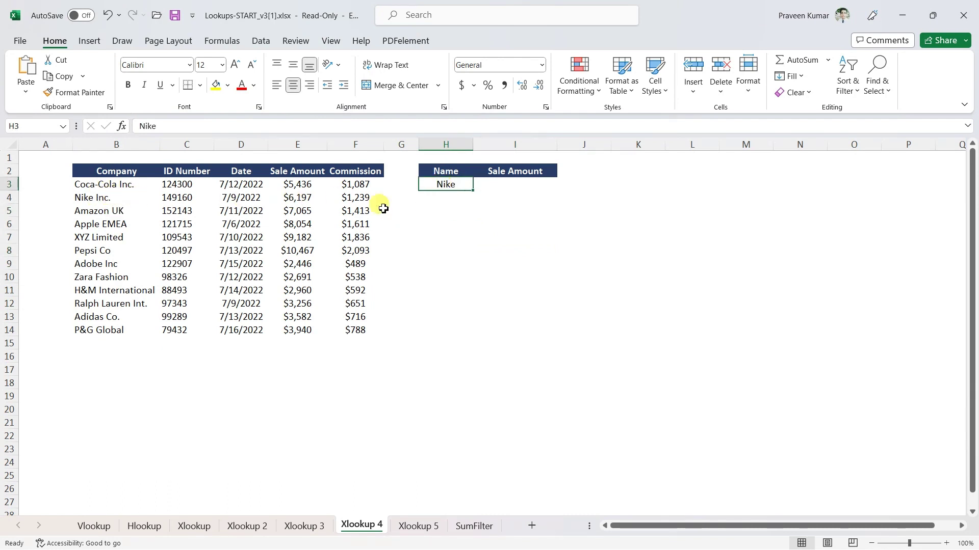
left_click(456, 221)
left_click(442, 181)
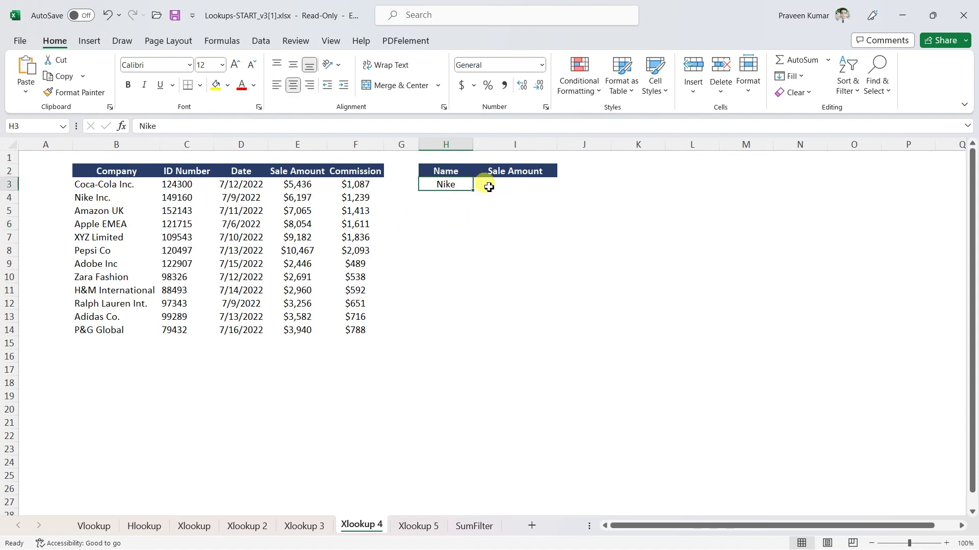
left_click(497, 186)
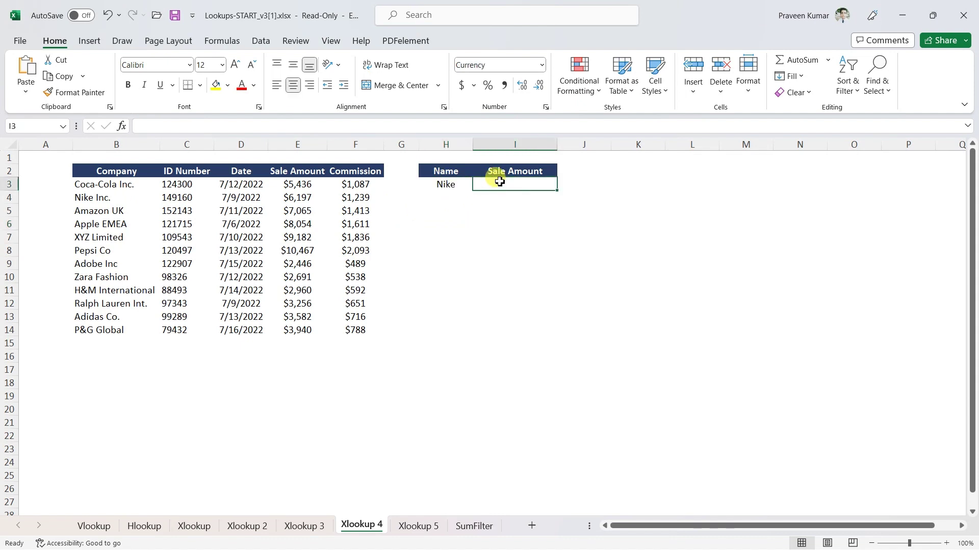
- Start =XLOOKUP in I3 with lookup value H3&"*", dismissing the too-few-arguments warning
type("=")
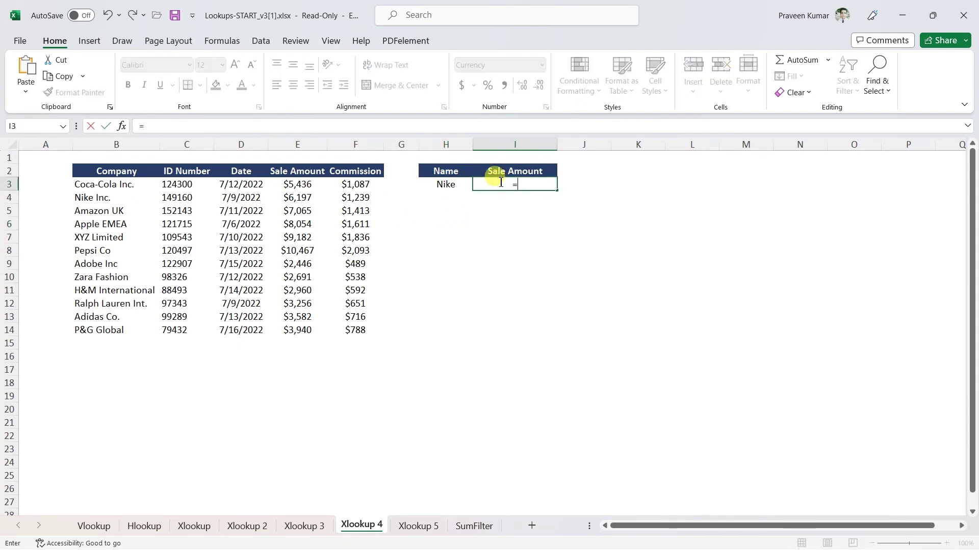
type("x")
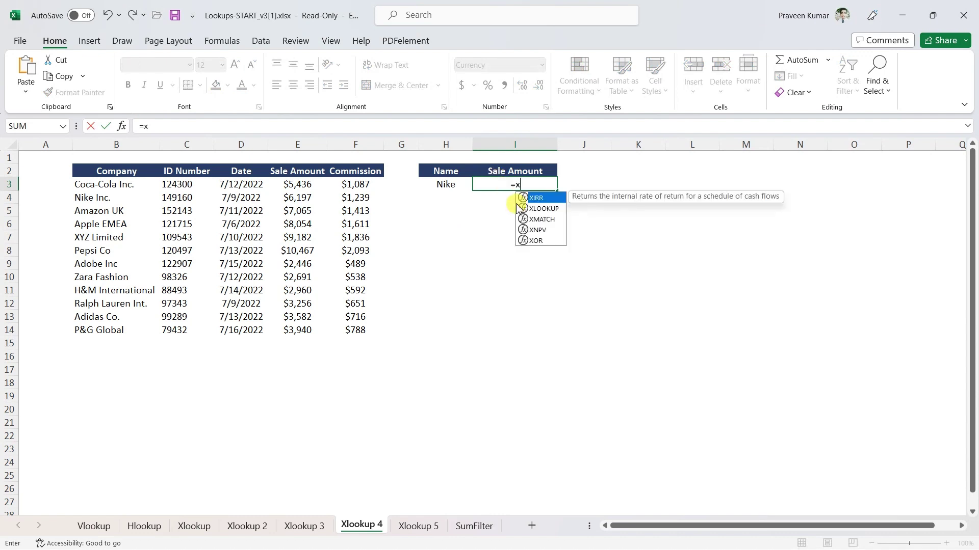
double_click(525, 205)
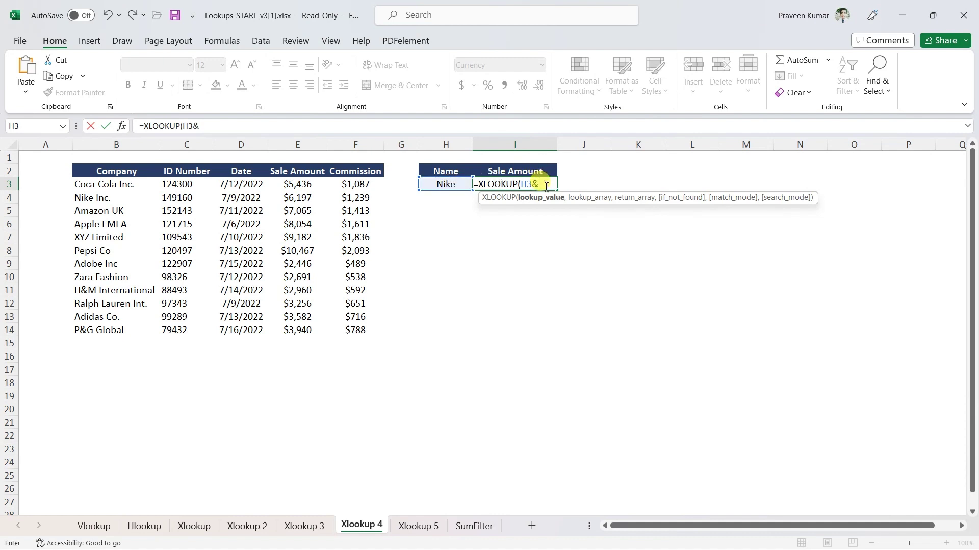
type("\"\"")
key("Return")
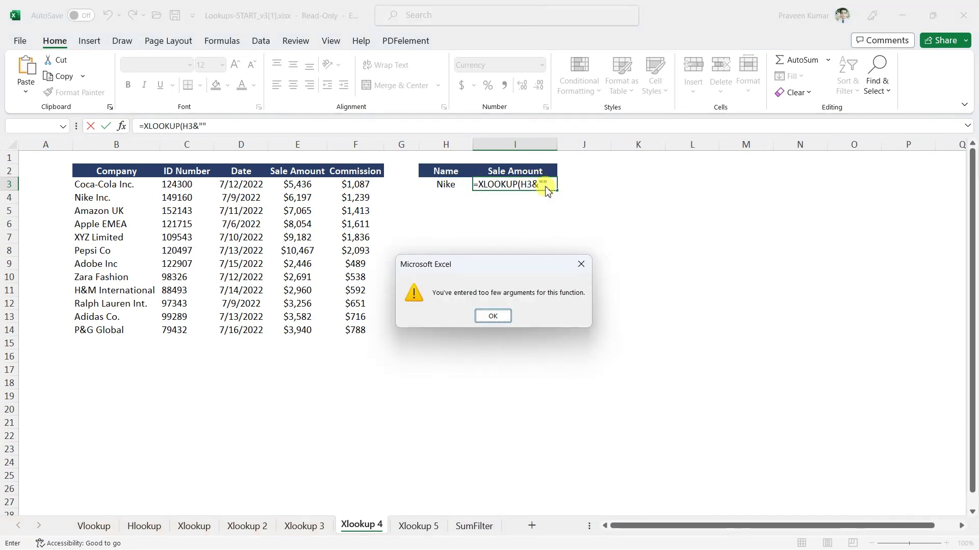
left_click(581, 264)
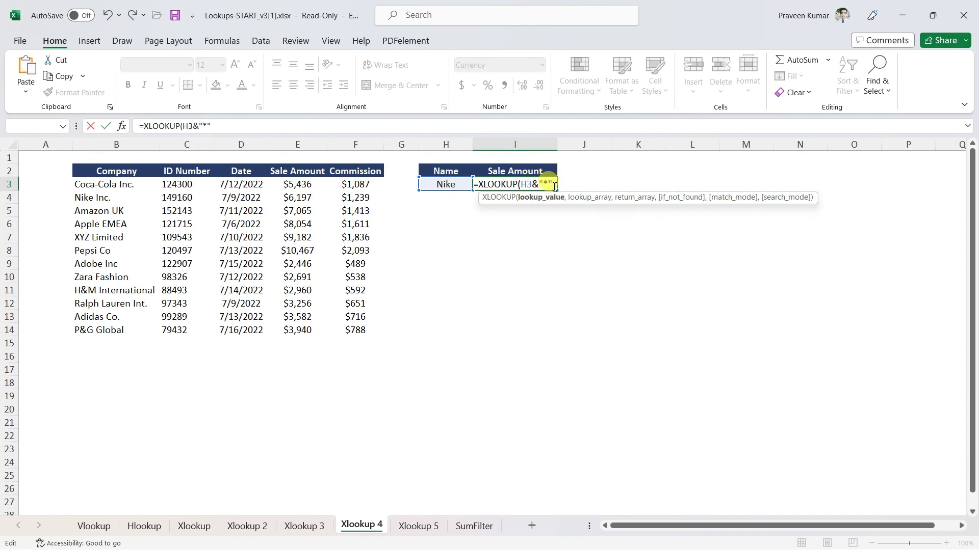
- Complete the XLOOKUP with B3:B14, E3:E14, "No Data Avaiable" and match mode 2
type(",")
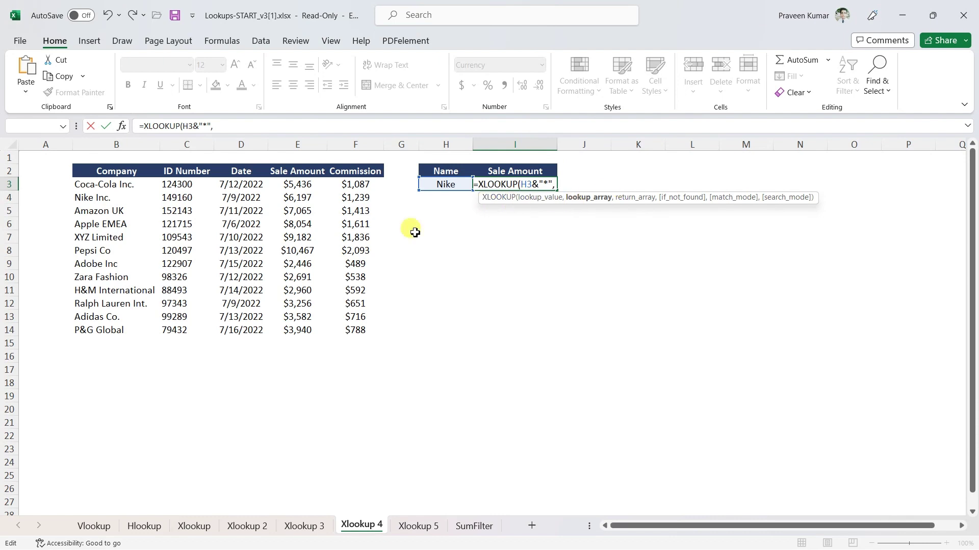
left_click_drag(119, 188, 131, 326)
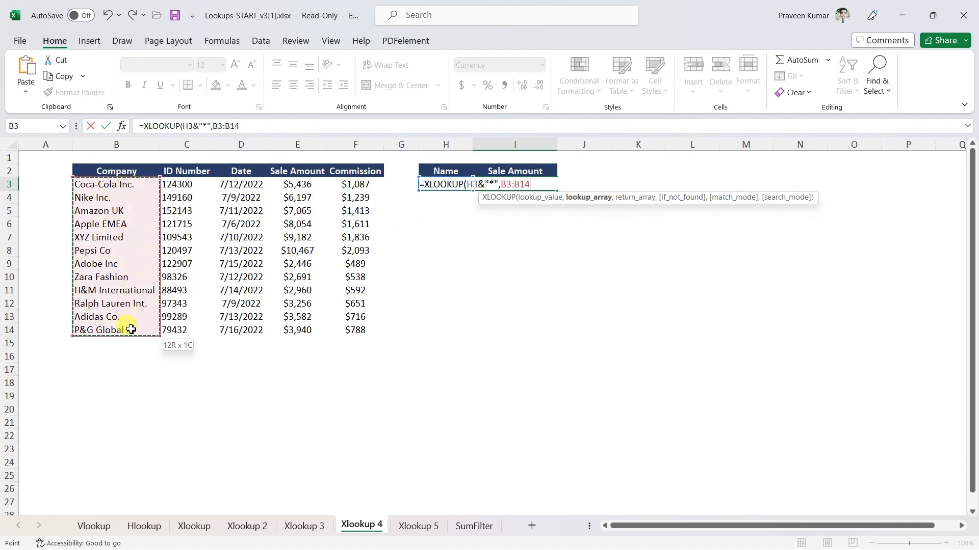
type(",")
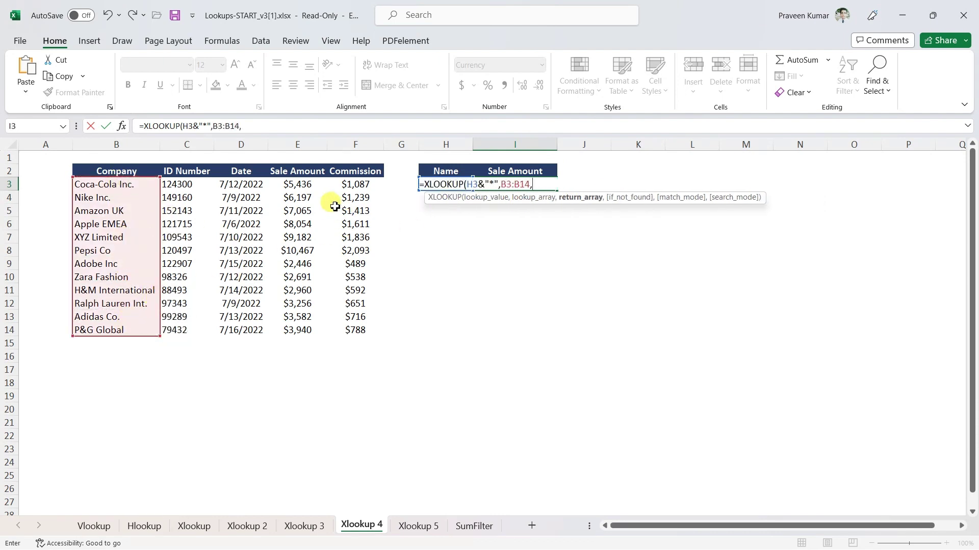
left_click_drag(306, 185, 301, 330)
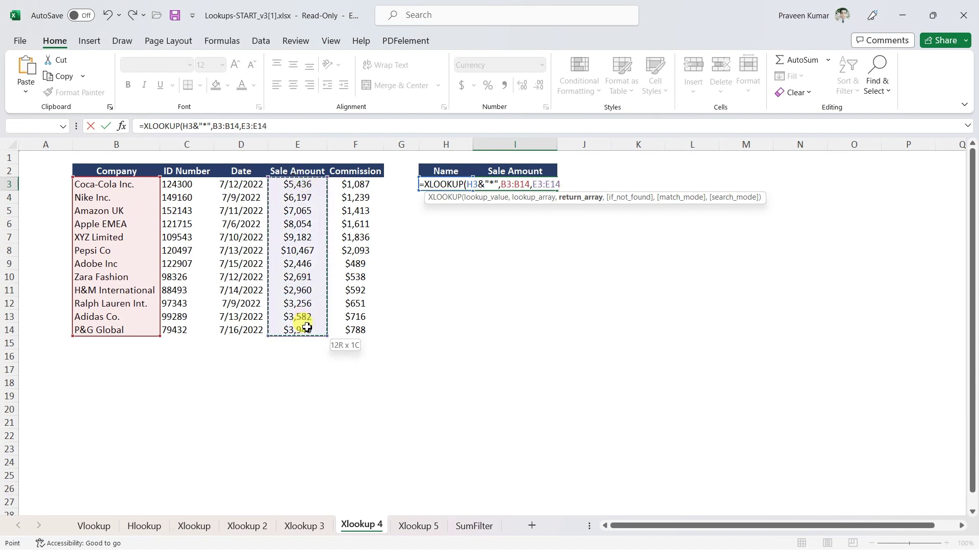
type(",\"No Dat")
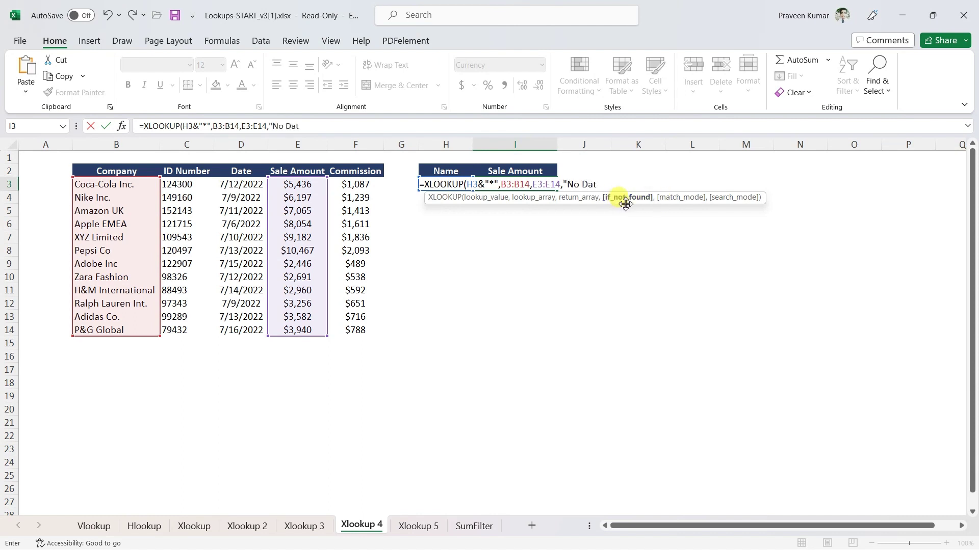
type("Avaiable")
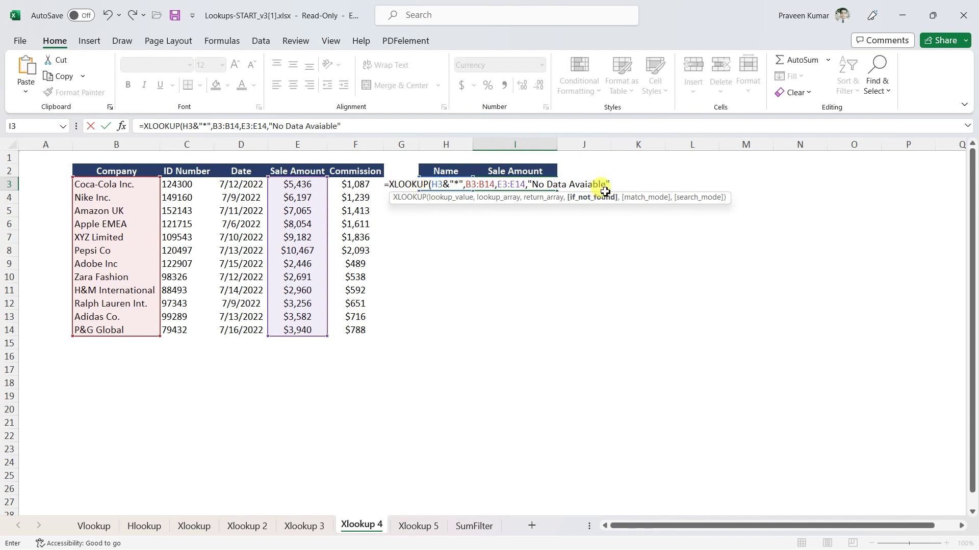
type(",2")
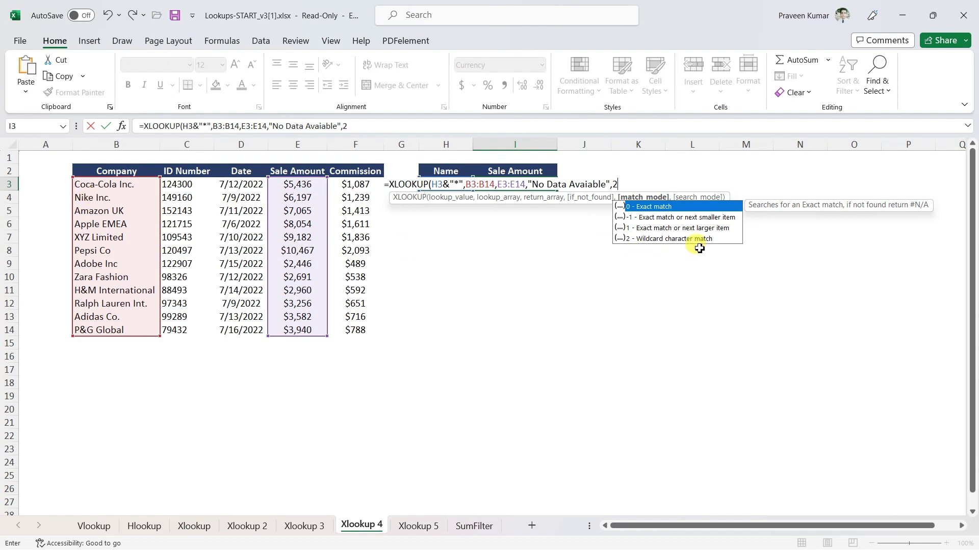
type(")")
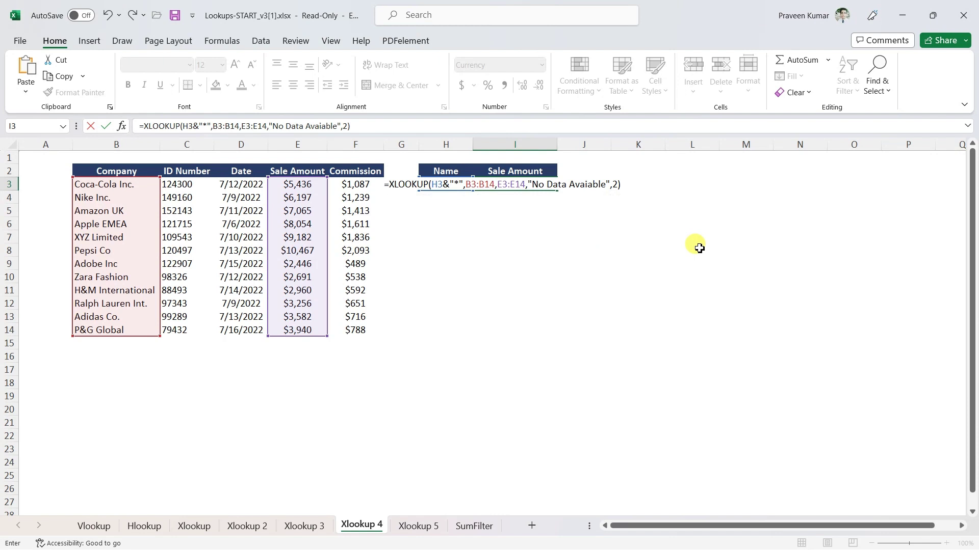
key("Return")
- Confirm the $6,197 result matches Nike Inc., then begin replacing the lookup name in H3
left_click(510, 185)
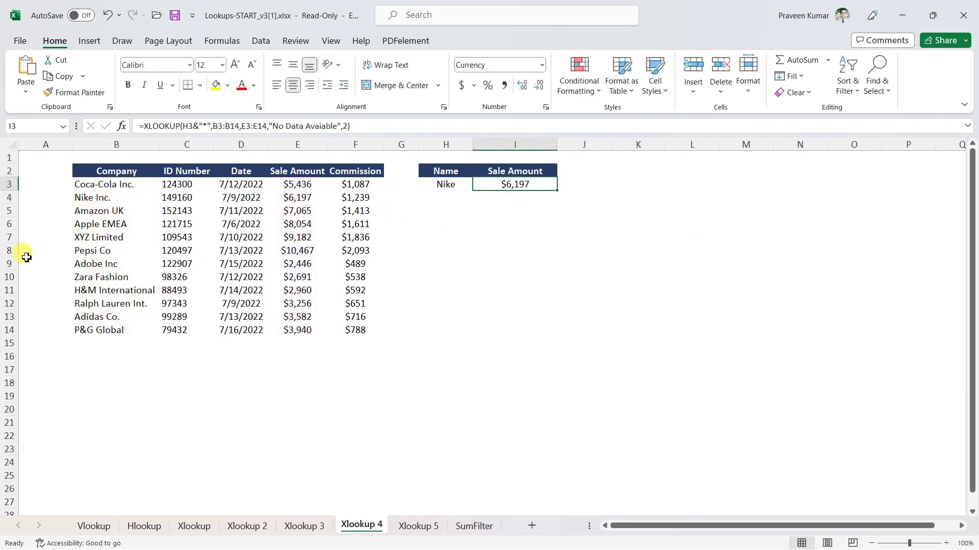
left_click(101, 199)
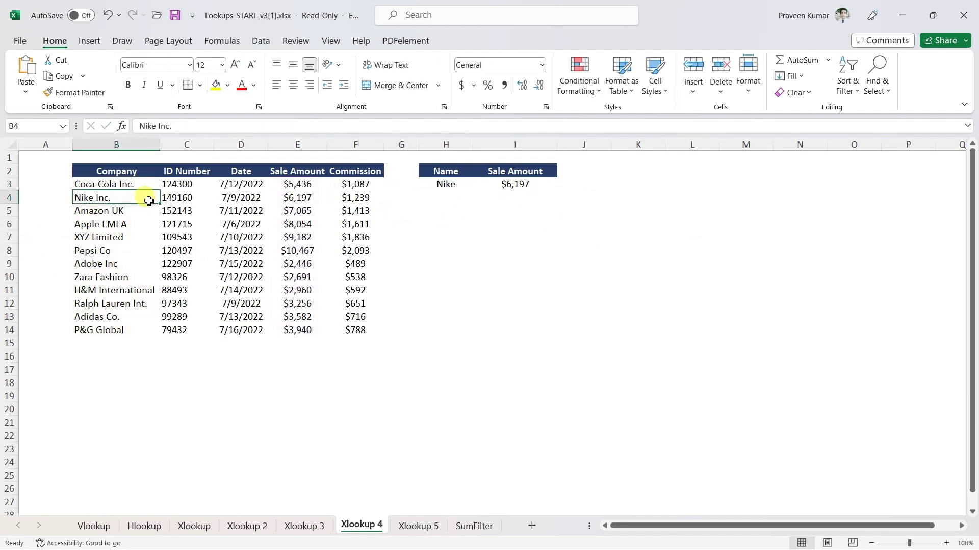
left_click(306, 197)
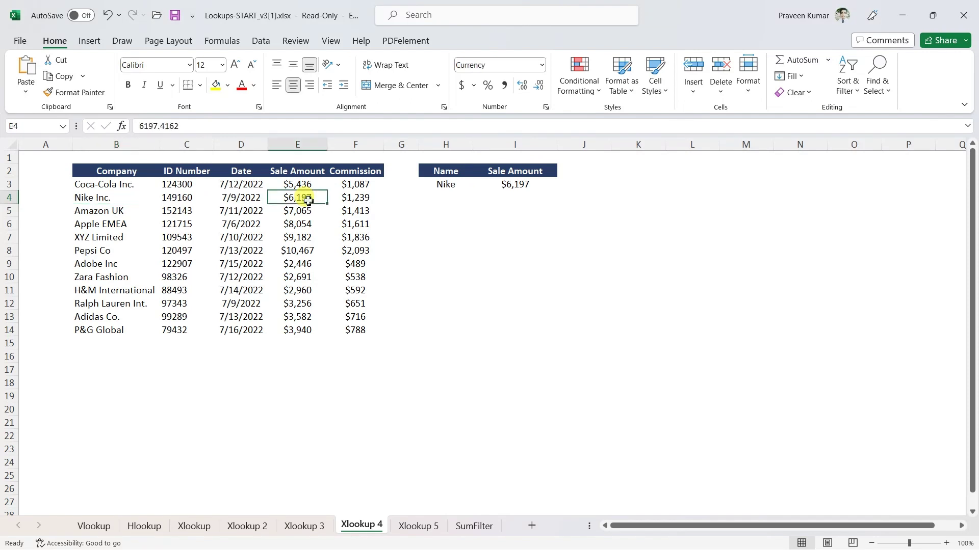
left_click(441, 182)
type("Apple")
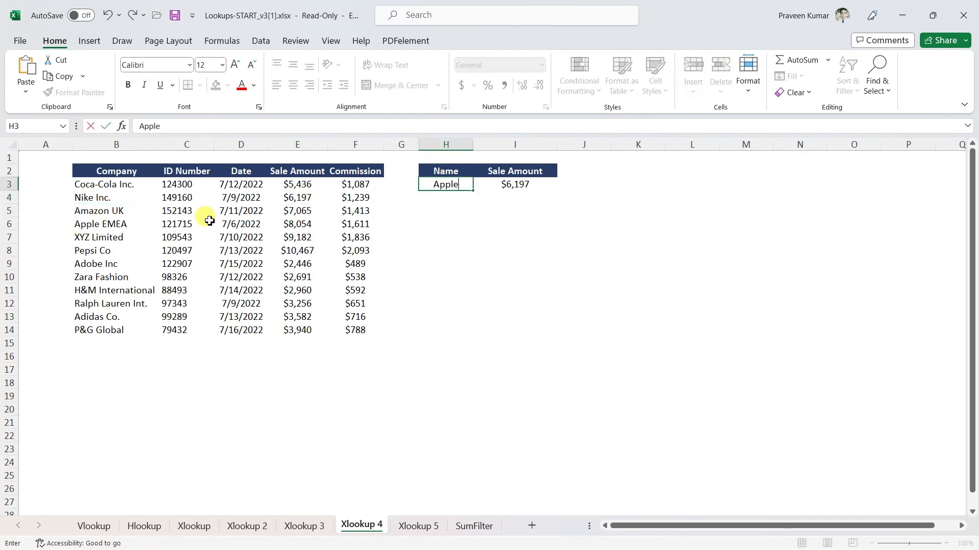
- Enter Apple as the lookup name and confirm I3 matches Apple EMEA's $8,054
key("Return")
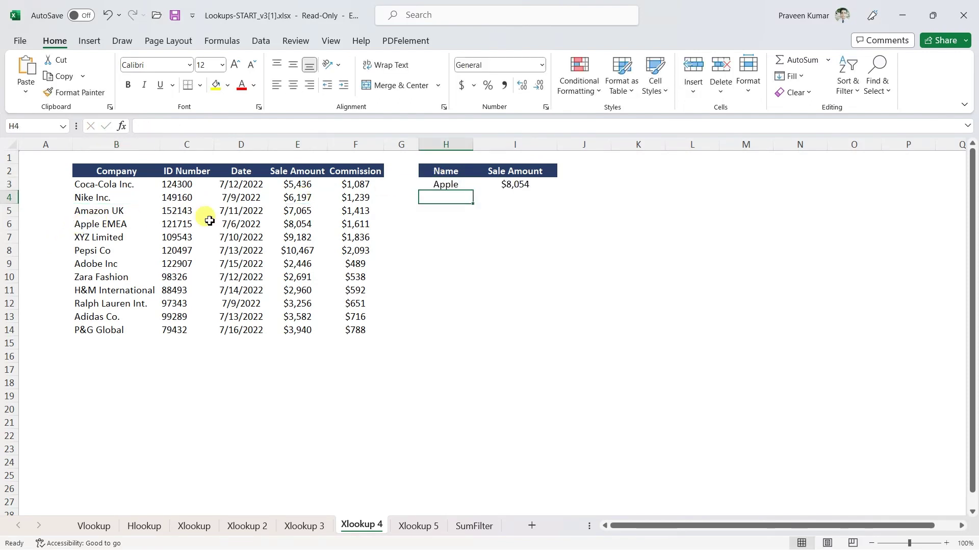
left_click(98, 223)
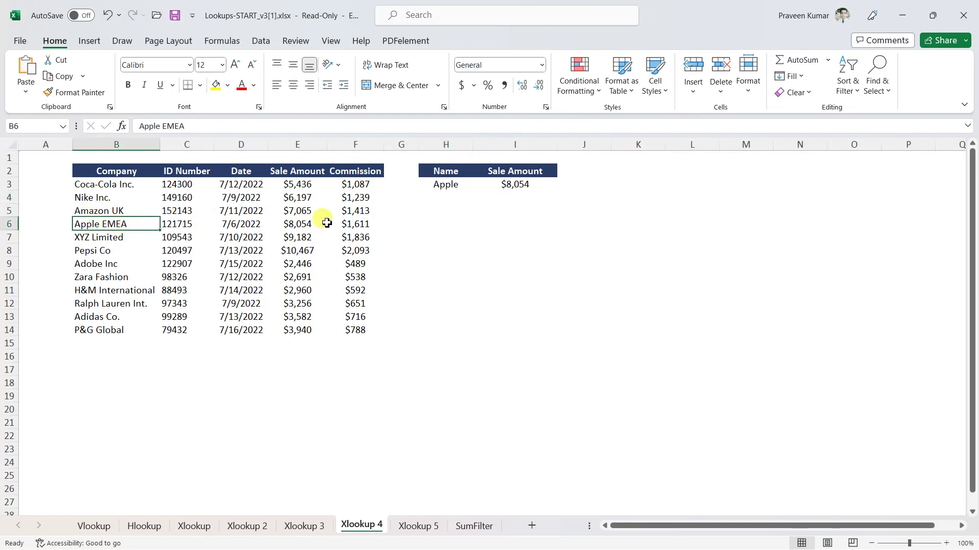
left_click(308, 226)
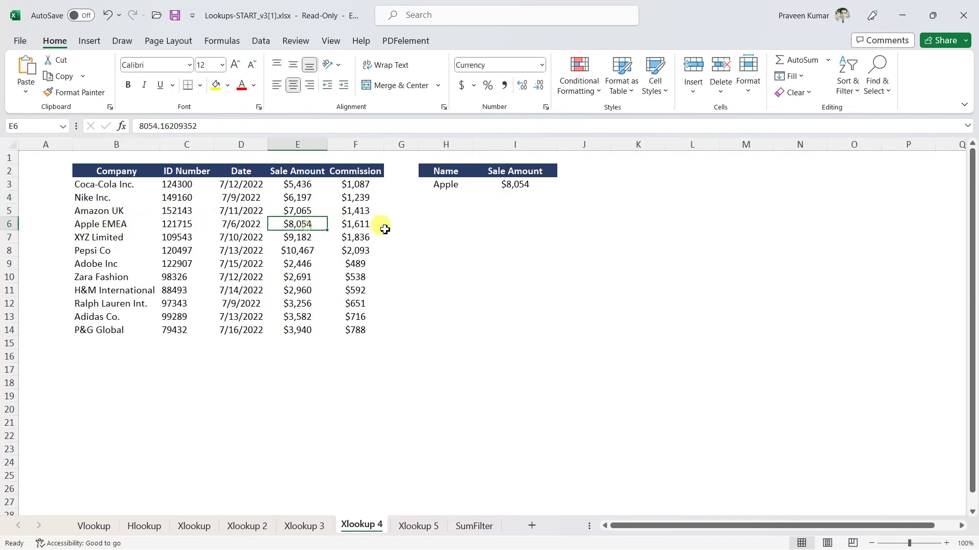
left_click(451, 187)
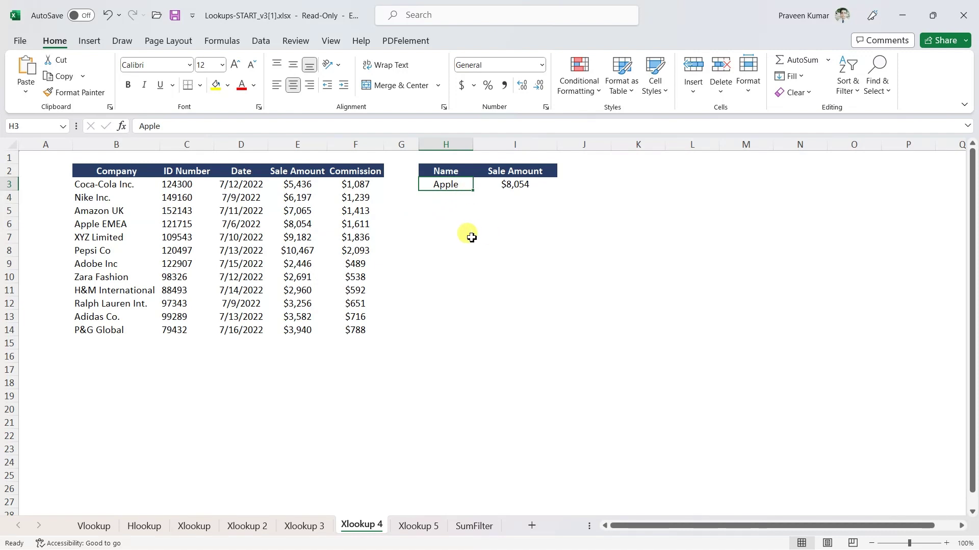
double_click(463, 185)
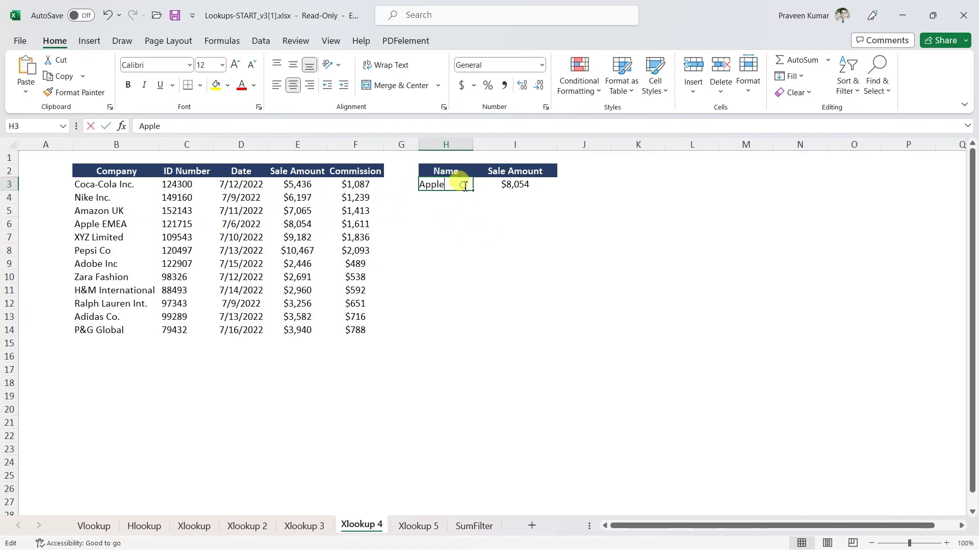
left_click(454, 224)
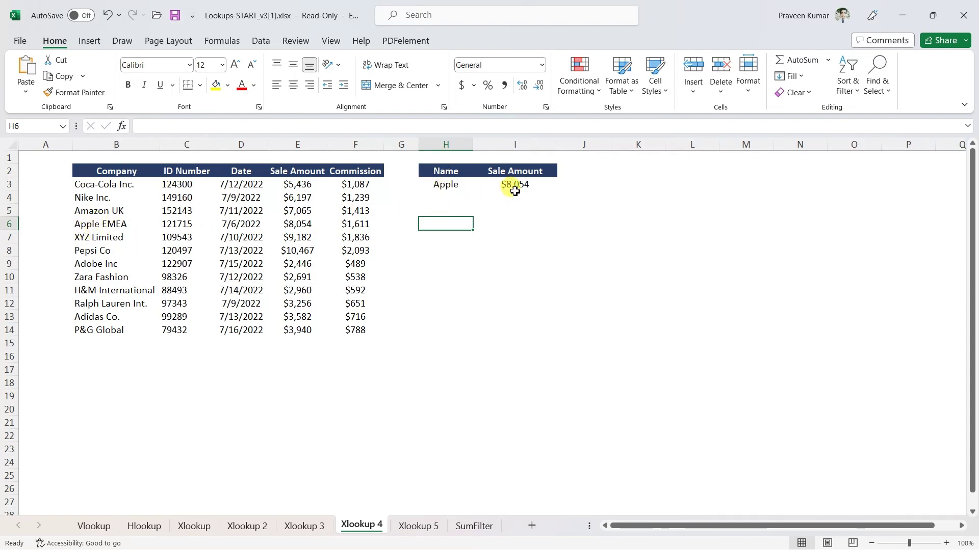
left_click(415, 526)
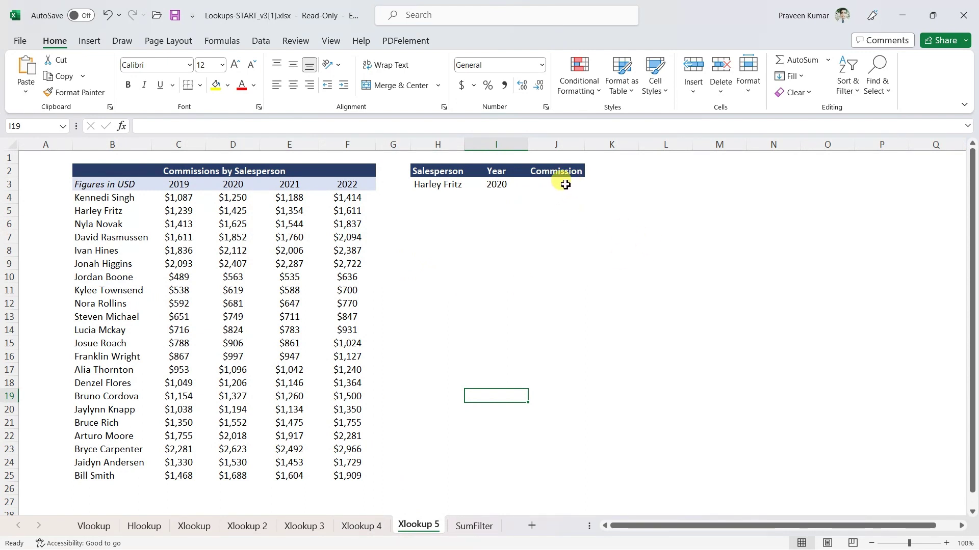
left_click(438, 184)
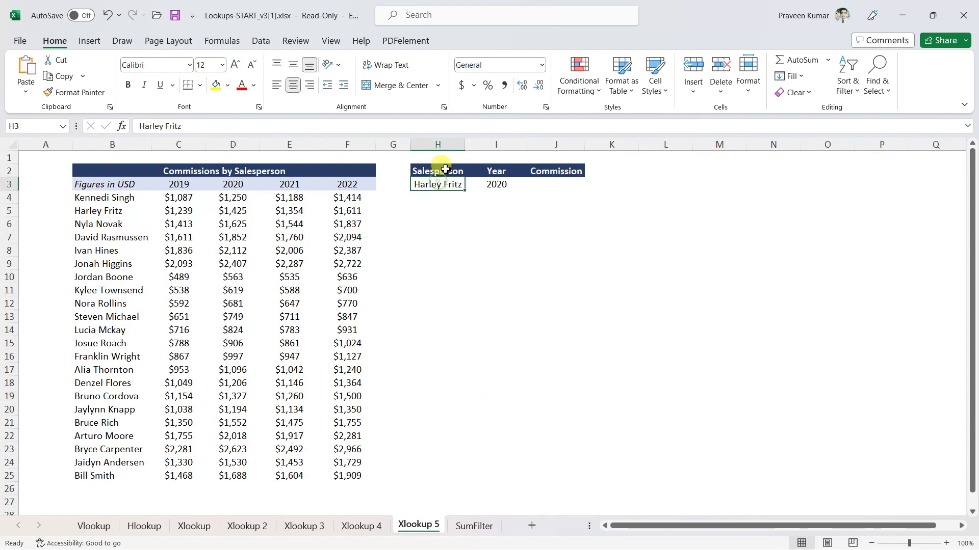
left_click(510, 184)
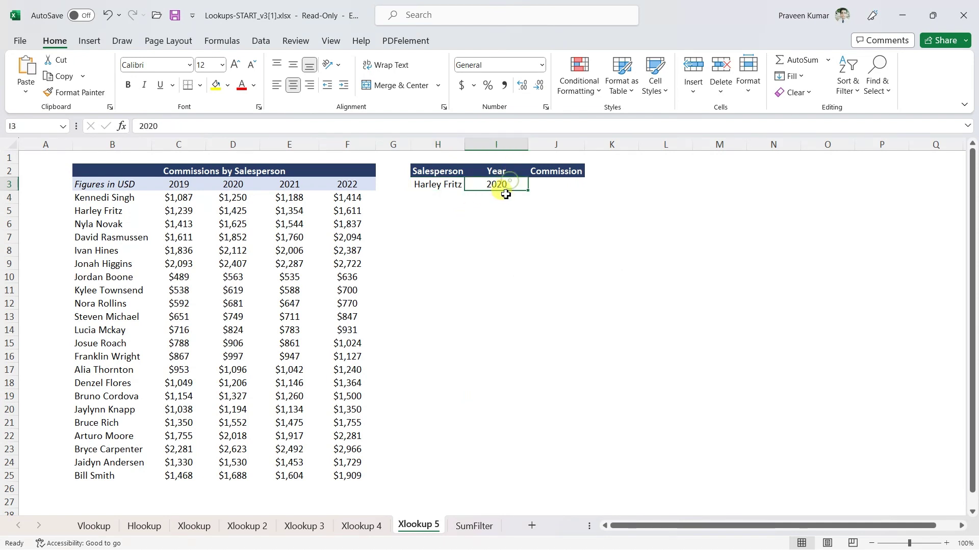
left_click(539, 188)
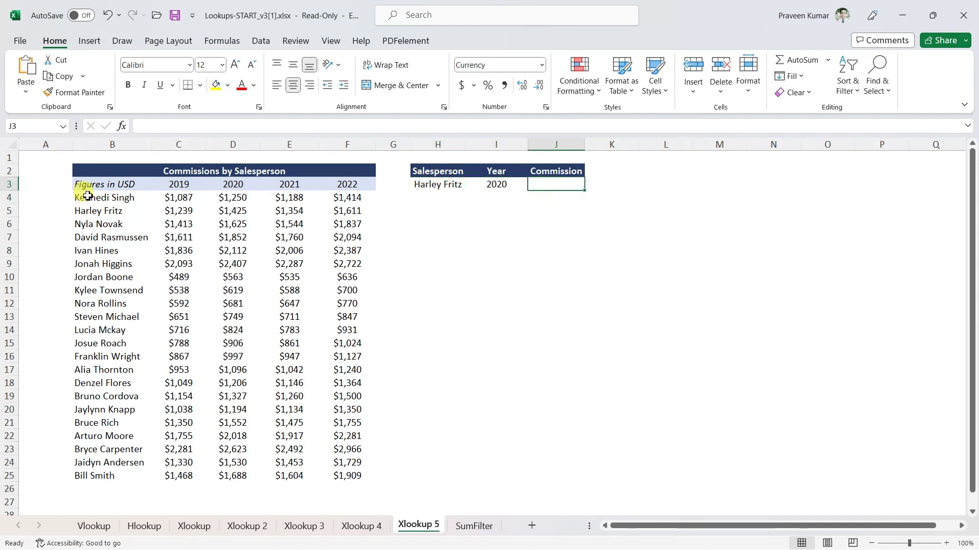
left_click_drag(96, 191, 360, 185)
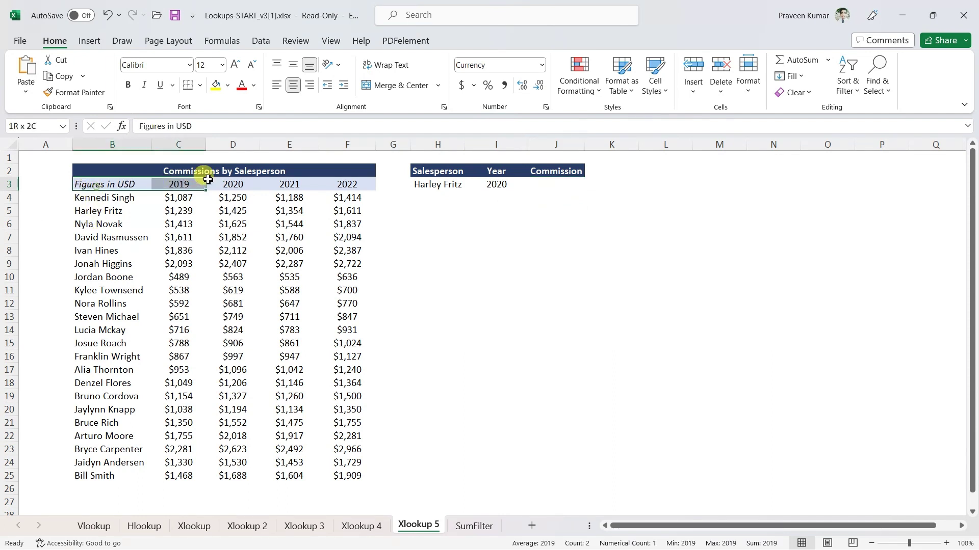
left_click(100, 277)
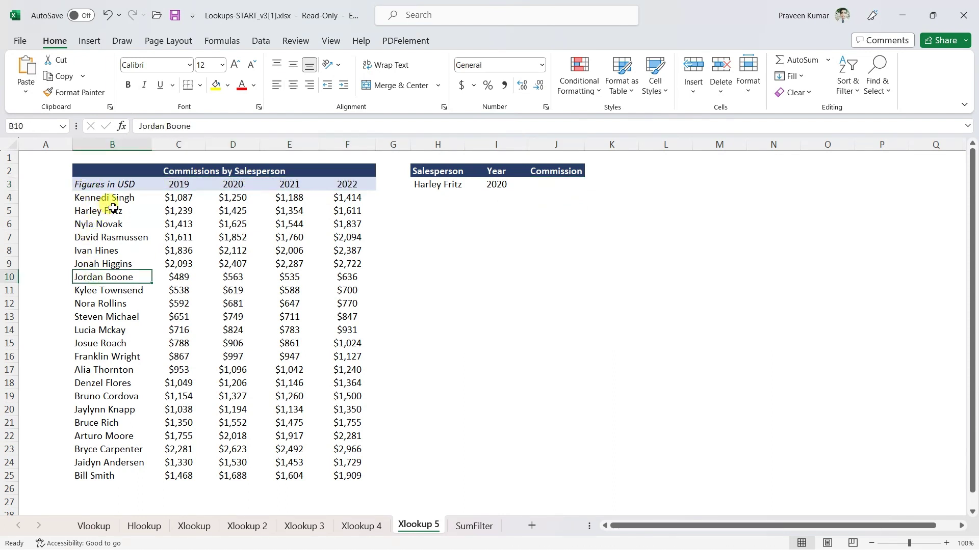
mouse_move(97, 197)
left_mouse_down()
mouse_move(124, 253)
mouse_move(143, 478)
left_mouse_up()
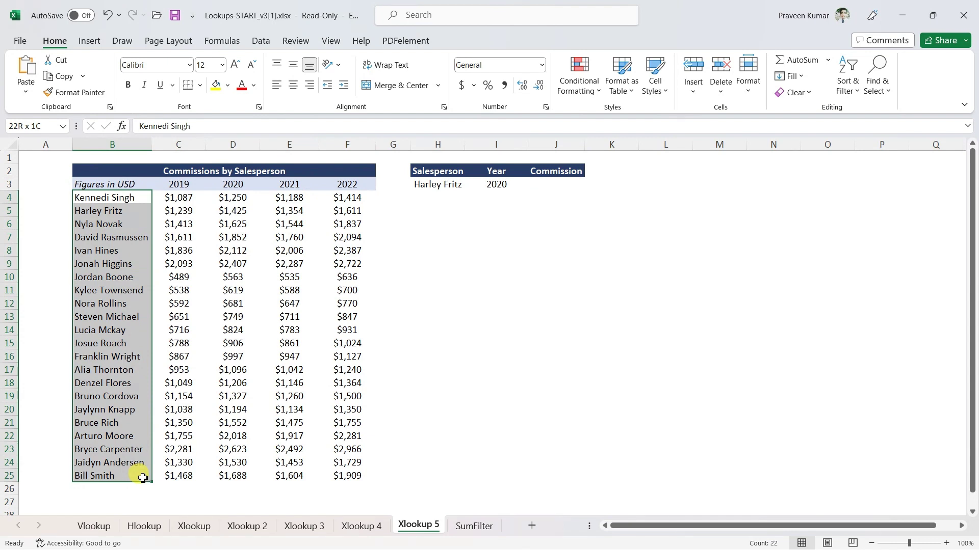
left_click(488, 333)
double_click(546, 182)
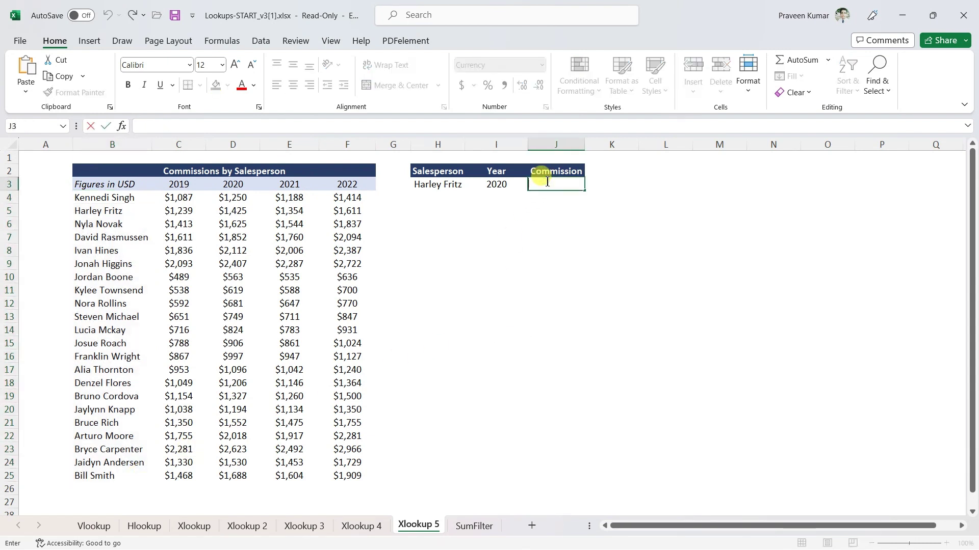
- Begin J3 with =XLOOKUP(H3,B4:B25, matching the salesperson against the names column
type("=x")
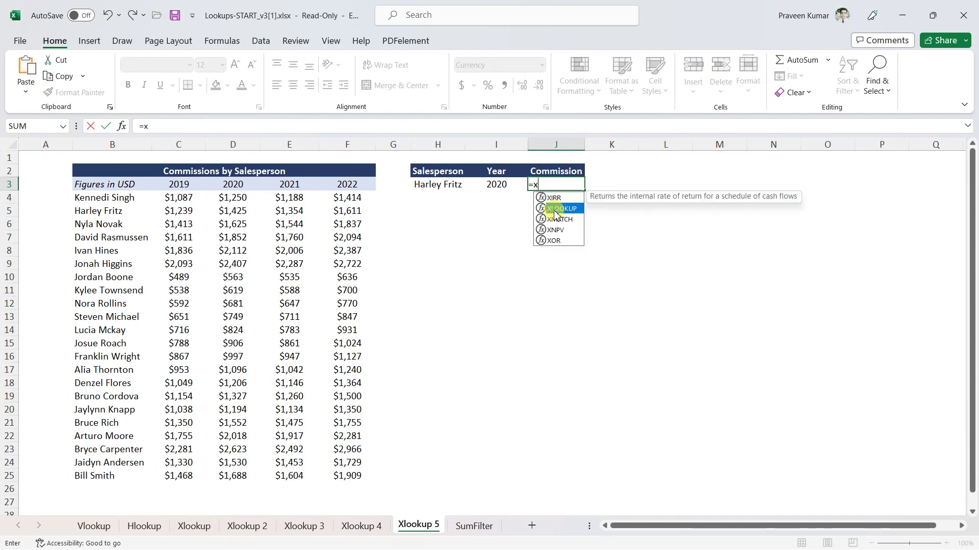
double_click(555, 206)
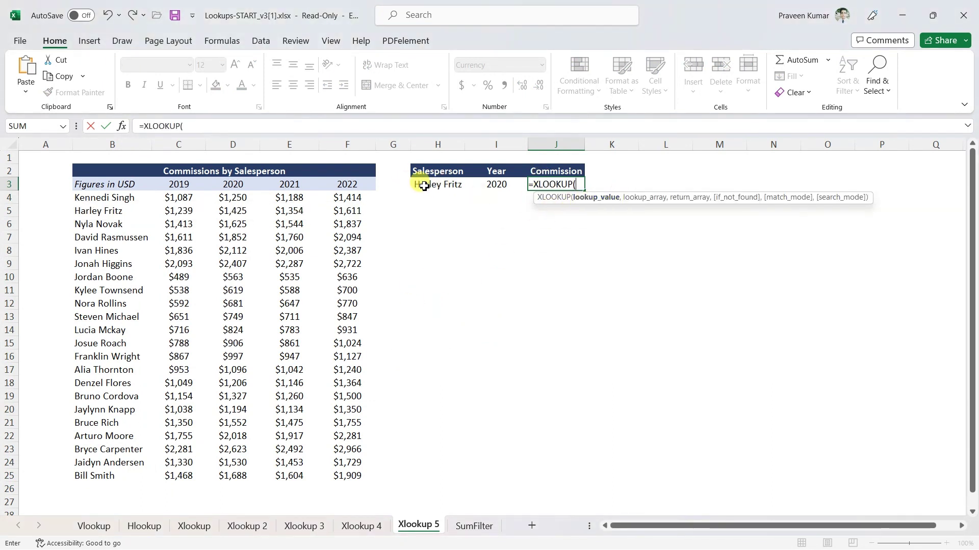
left_click(444, 185)
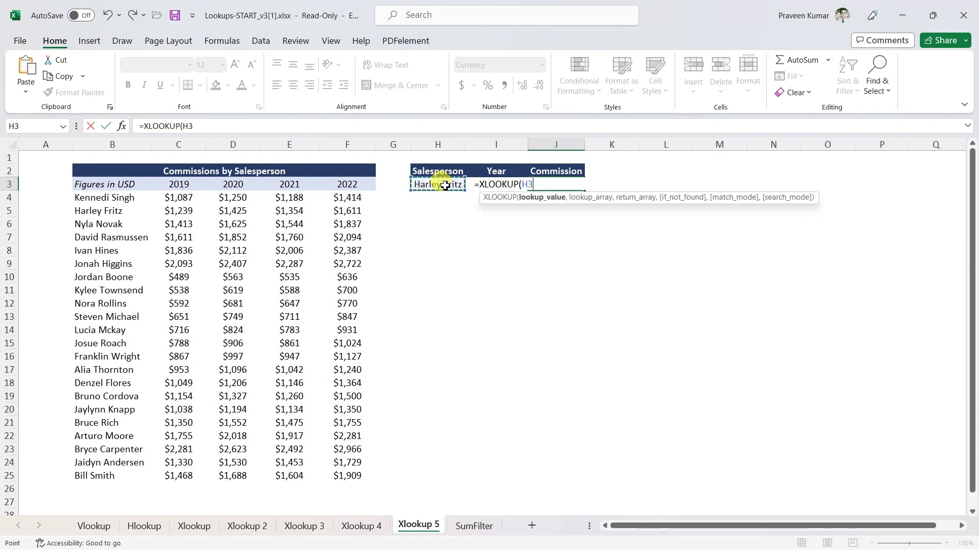
type(",")
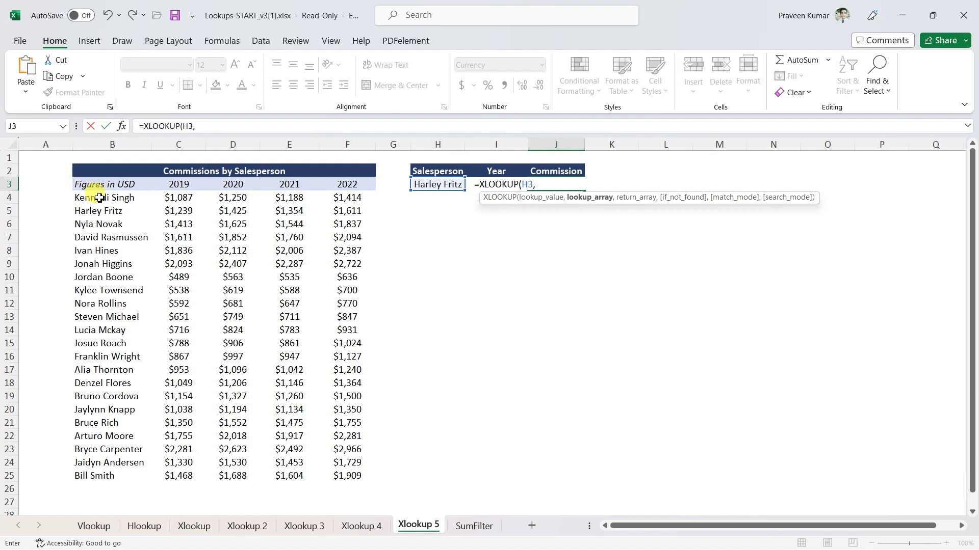
left_click_drag(100, 198, 94, 475)
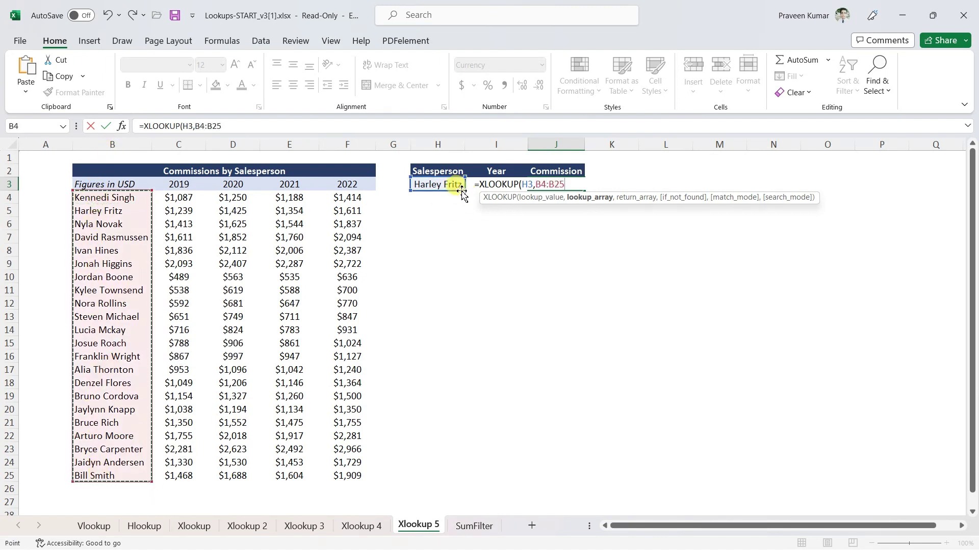
type(",")
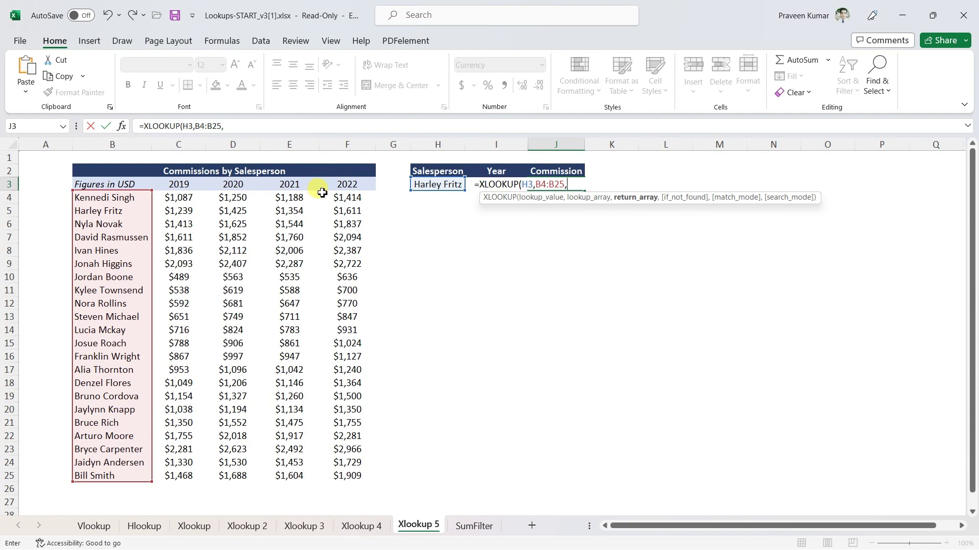
- Add nested XLOOKUP(I3,C3:F3,C4:F25) as the return array and enter the formula, giving $1,425
type("XL")
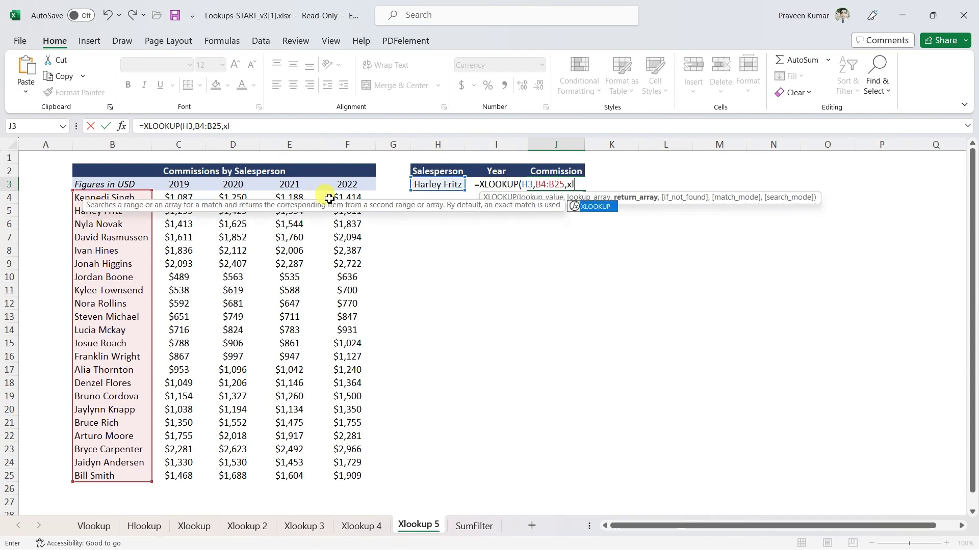
key("Tab")
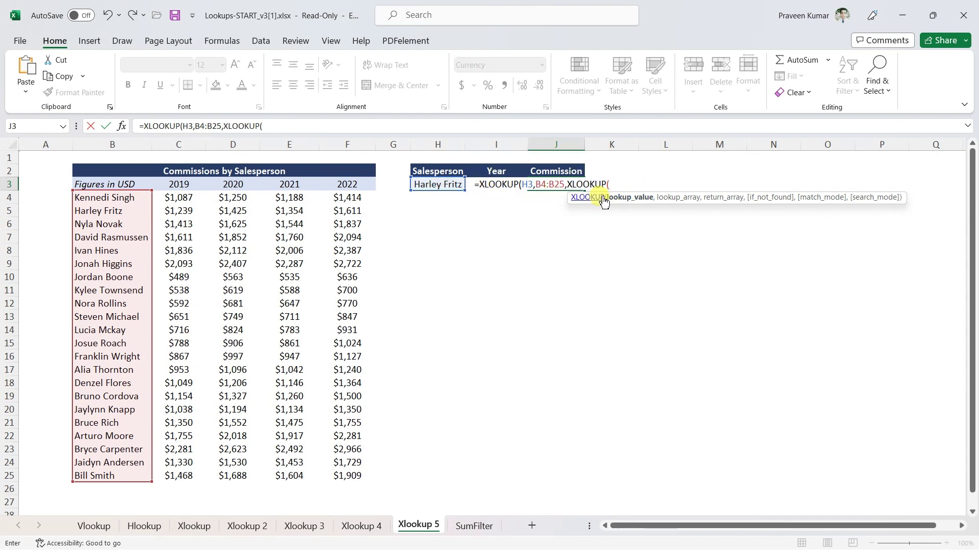
type("I3")
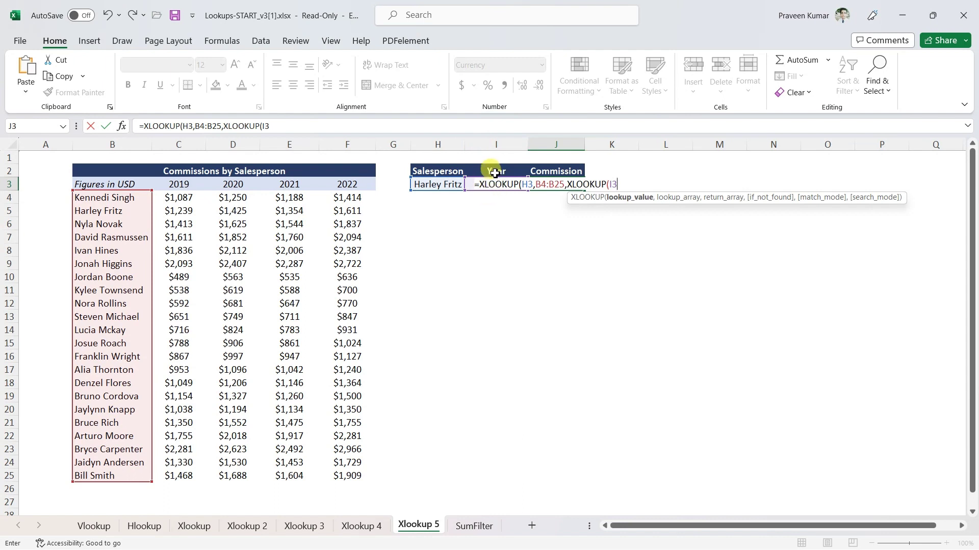
type(",")
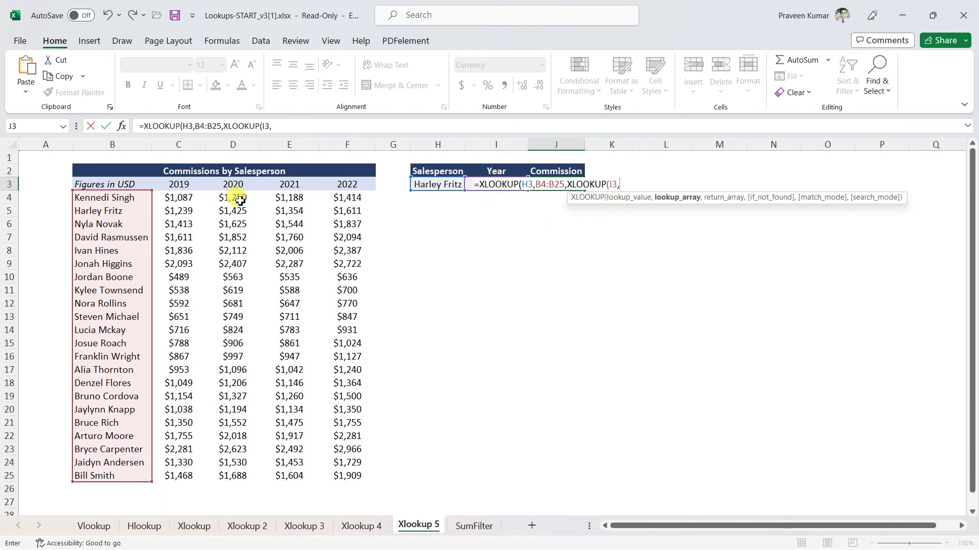
left_click_drag(172, 187, 334, 184)
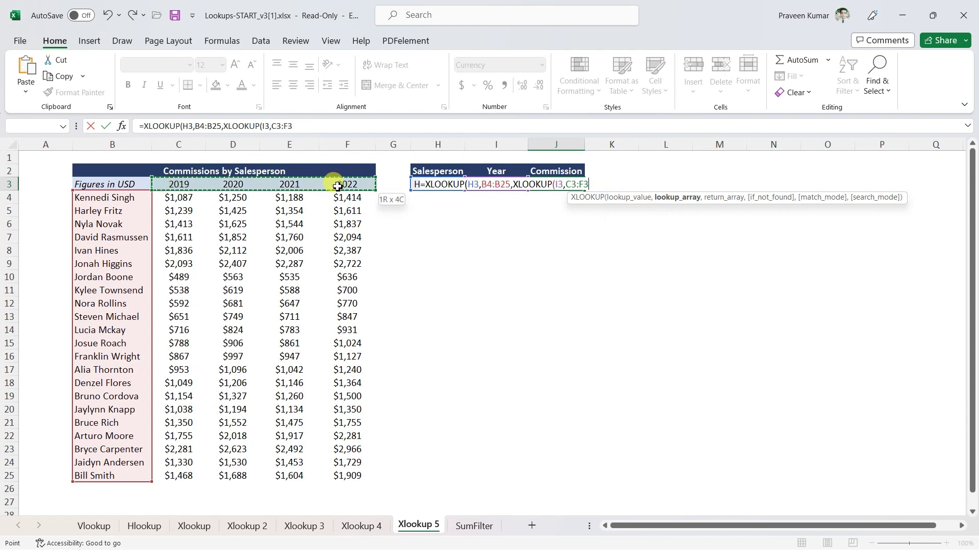
type(",")
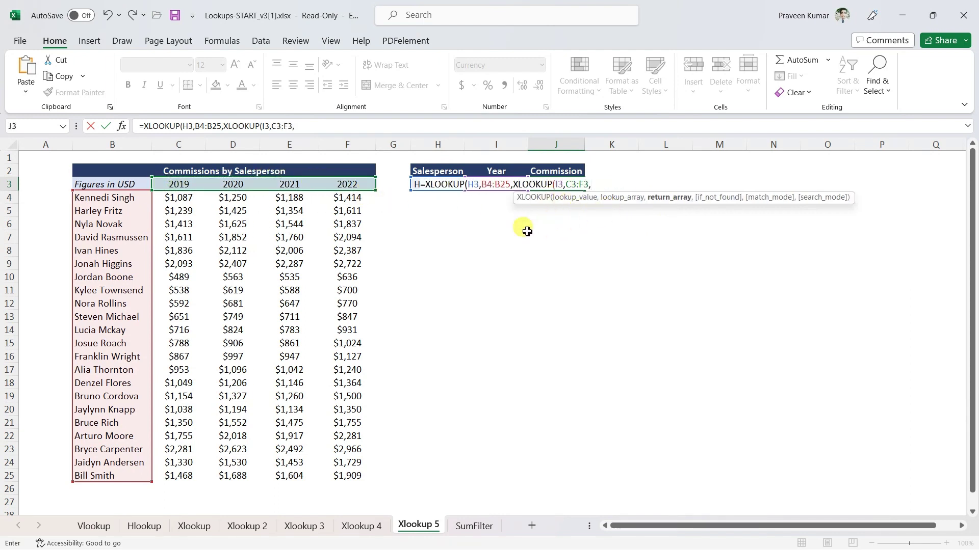
left_click(171, 202)
left_click_drag(171, 204, 352, 473)
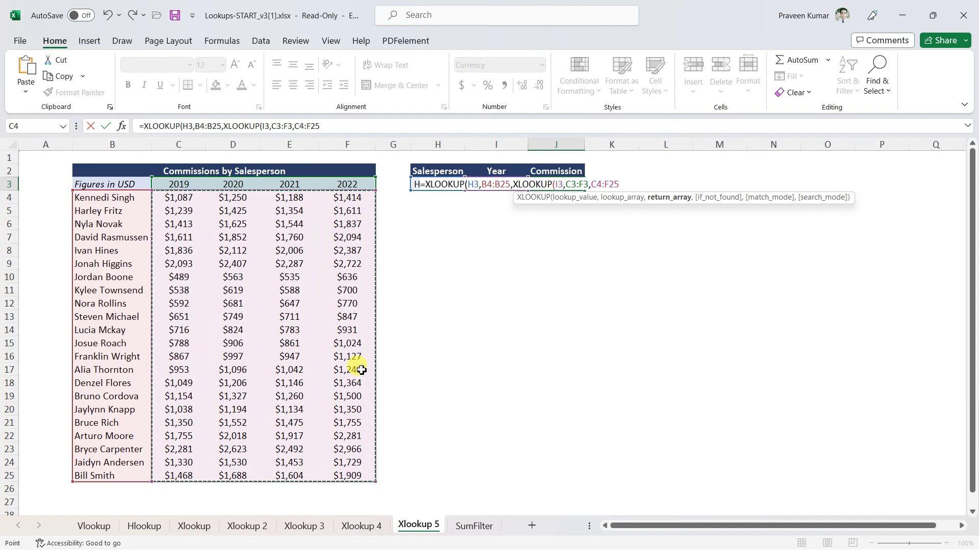
type("))")
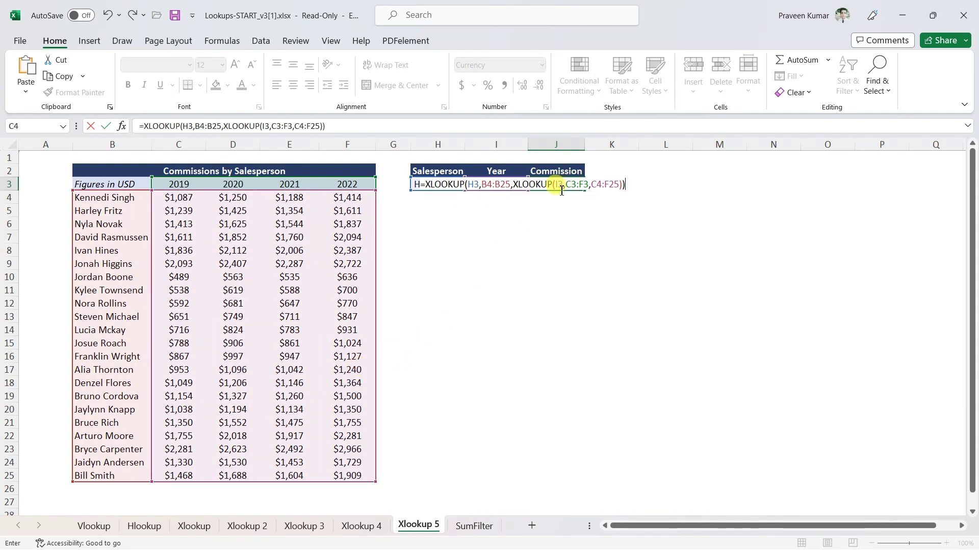
key("Return")
left_click(520, 223)
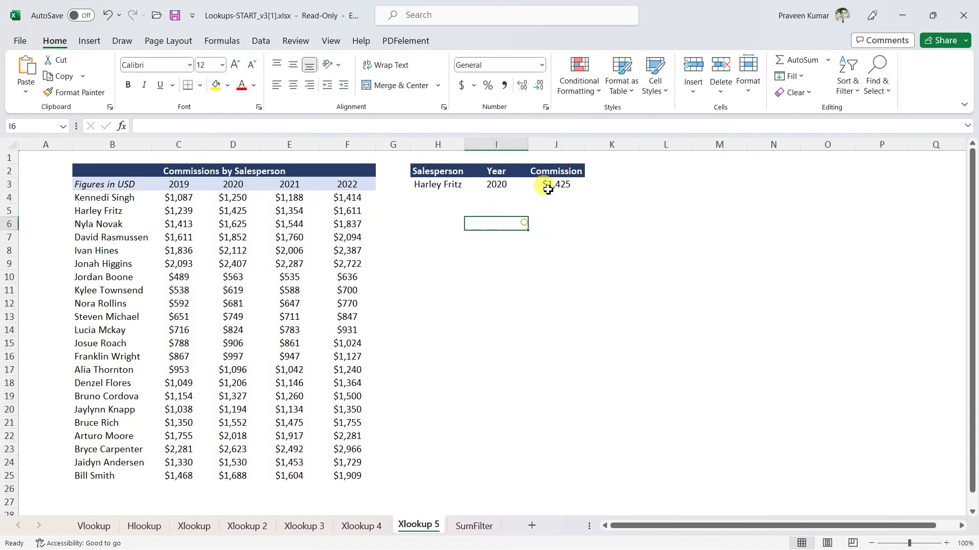
- Check the salesperson's 2020 figure in the table against J3's nested formula result
left_click(102, 215)
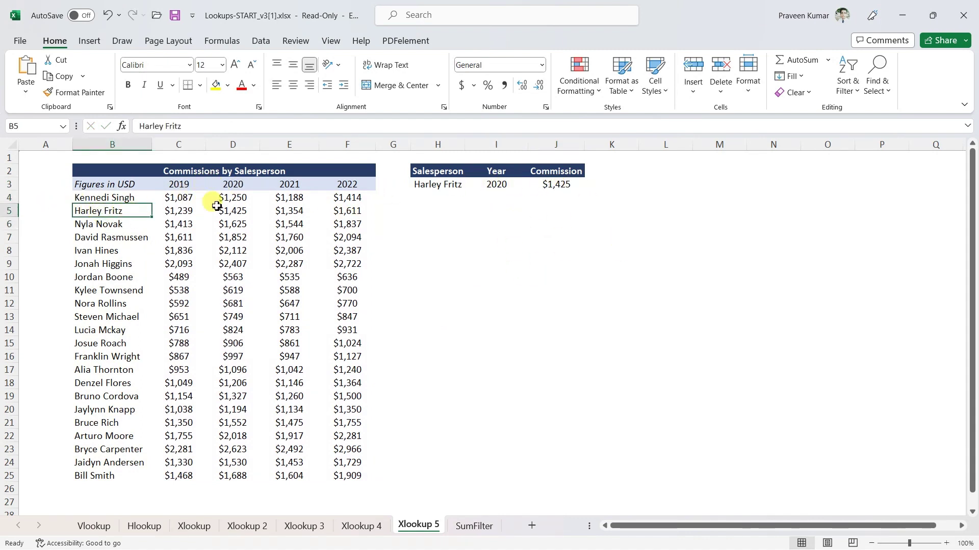
left_click(243, 215)
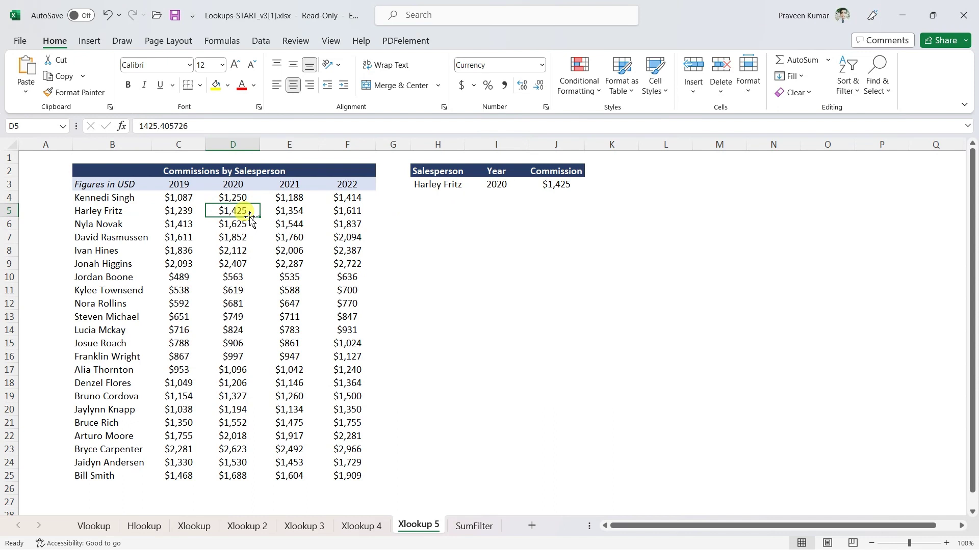
left_click(456, 197)
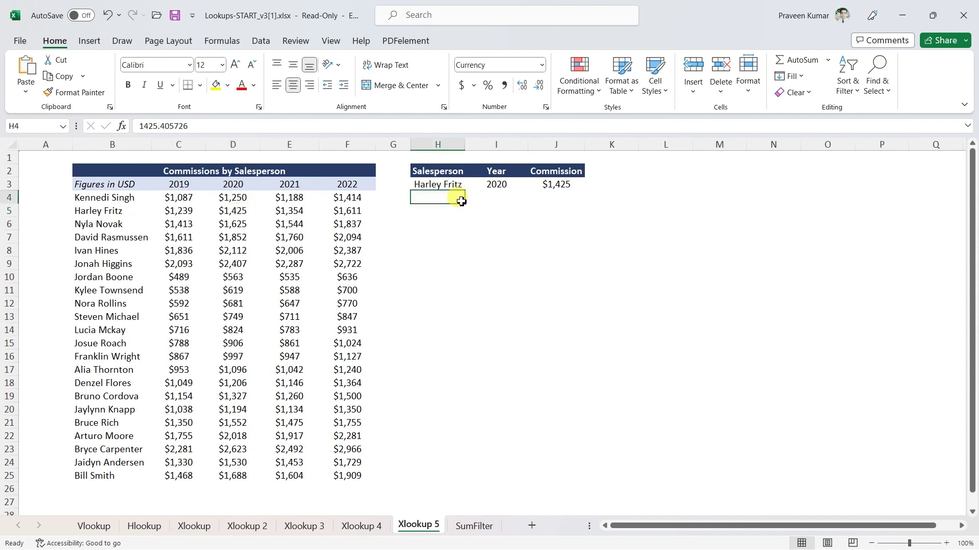
left_click(569, 182)
- Change the year in I3 to 2022 and confirm J3 recalculates to $1,611
left_click(498, 185)
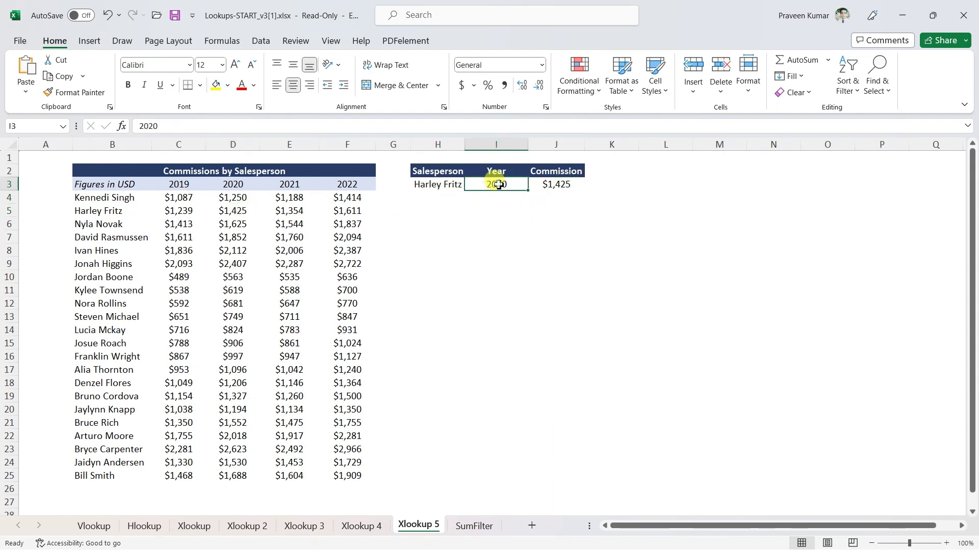
type("20")
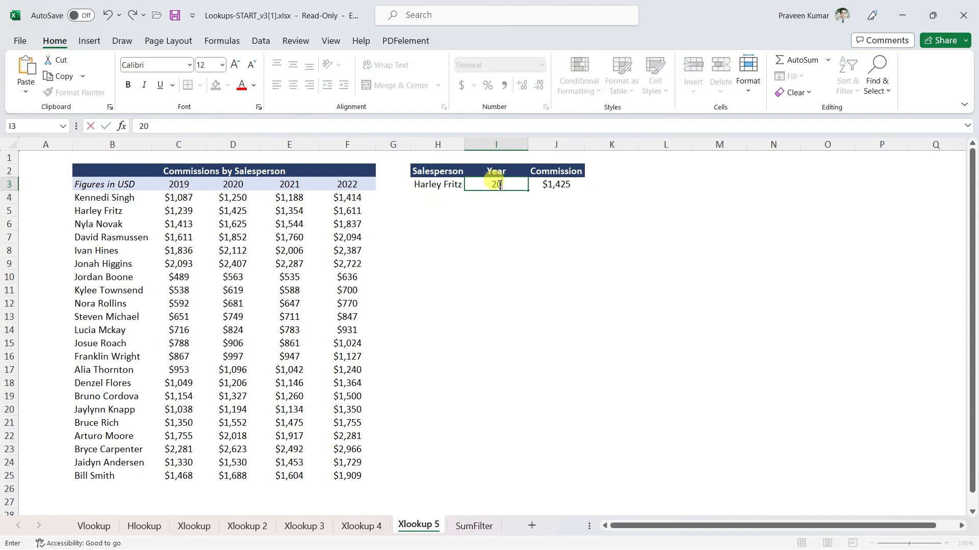
type("2")
left_click(505, 222)
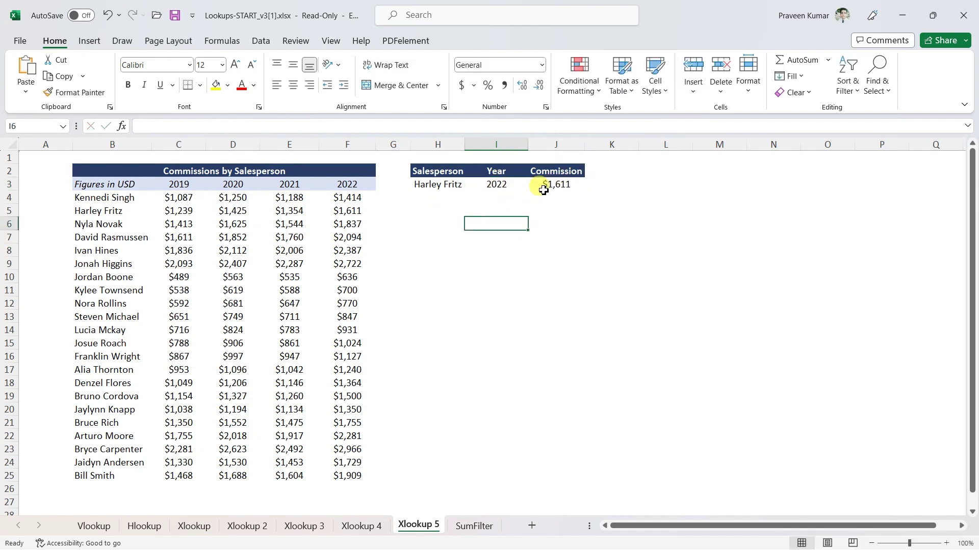
left_click(560, 185)
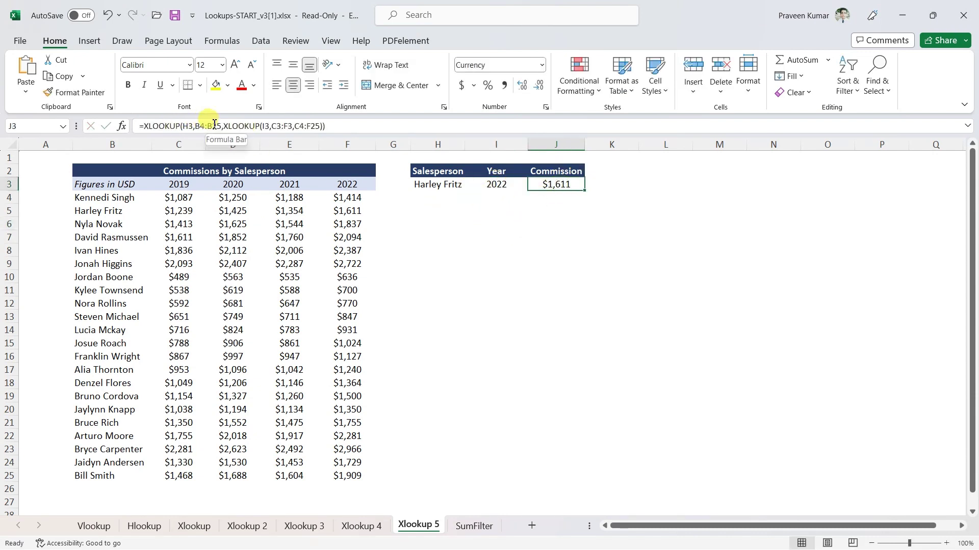